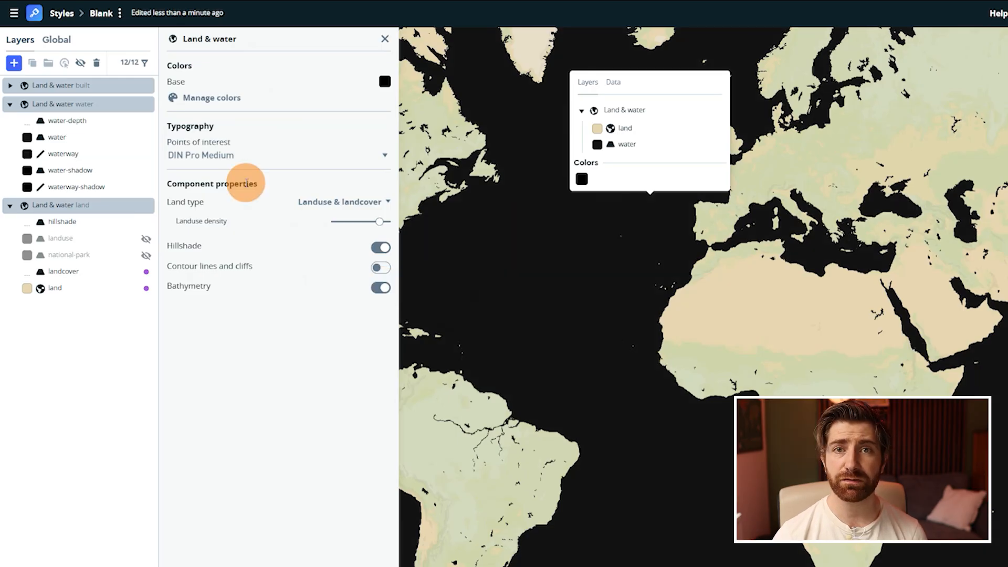
Set the water layer's fill color to hsl(205, 43%, 78%).
left_click(79, 136)
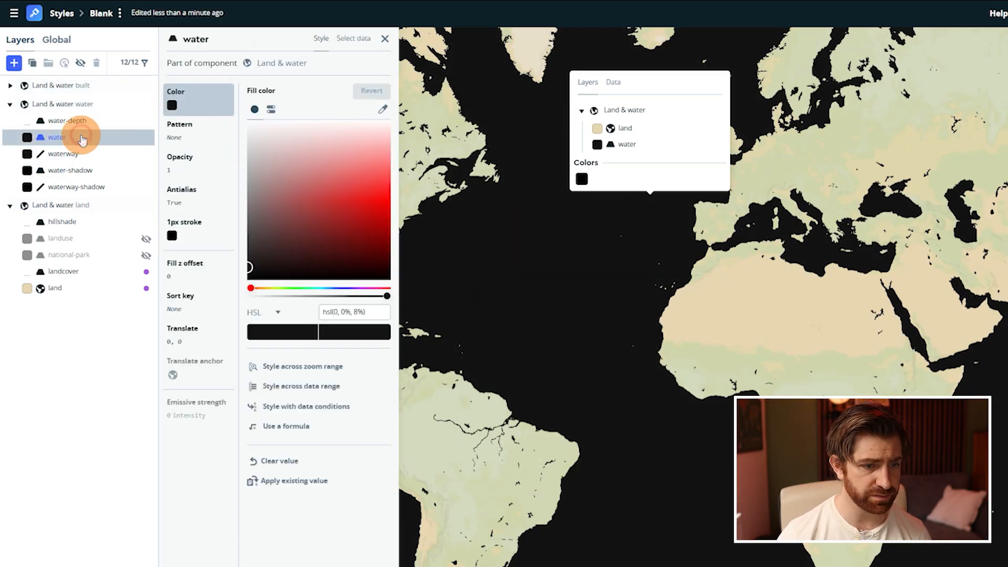
left_click(337, 311)
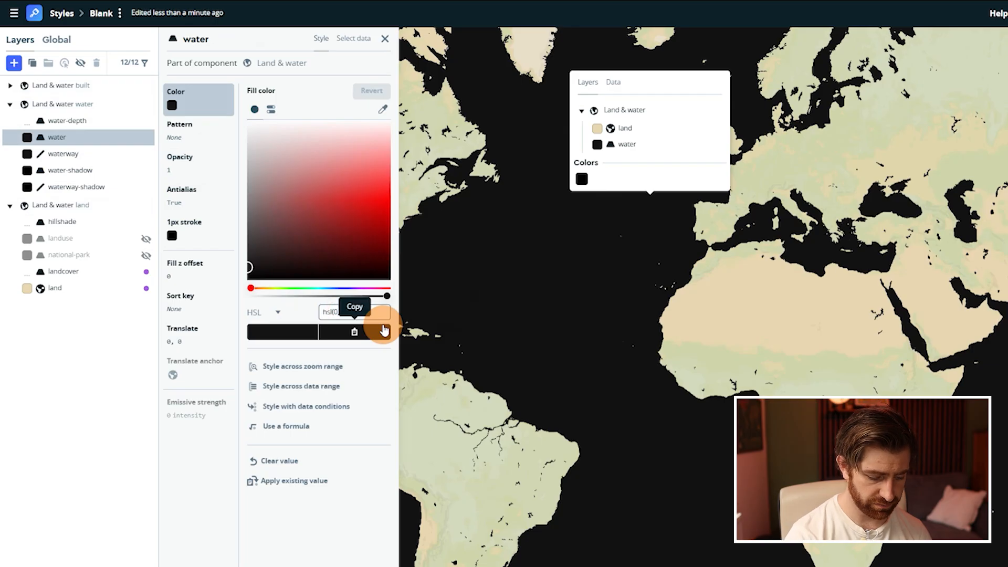
type("20")
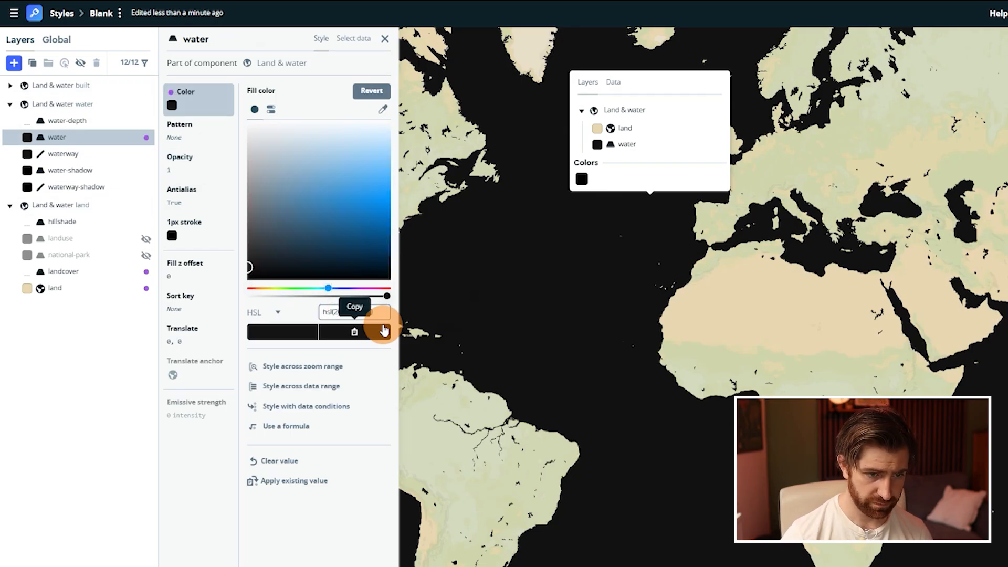
left_click(356, 313)
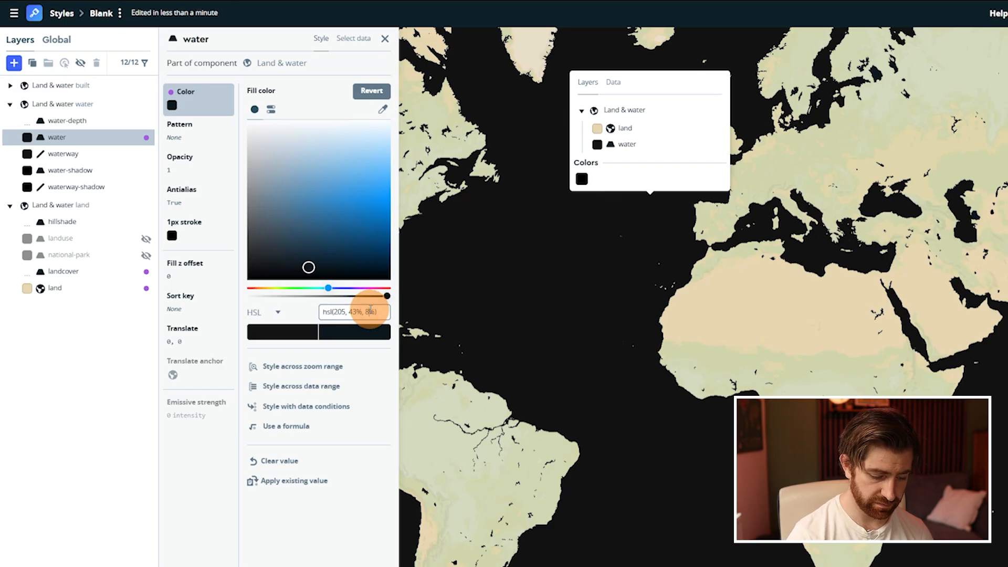
type("7")
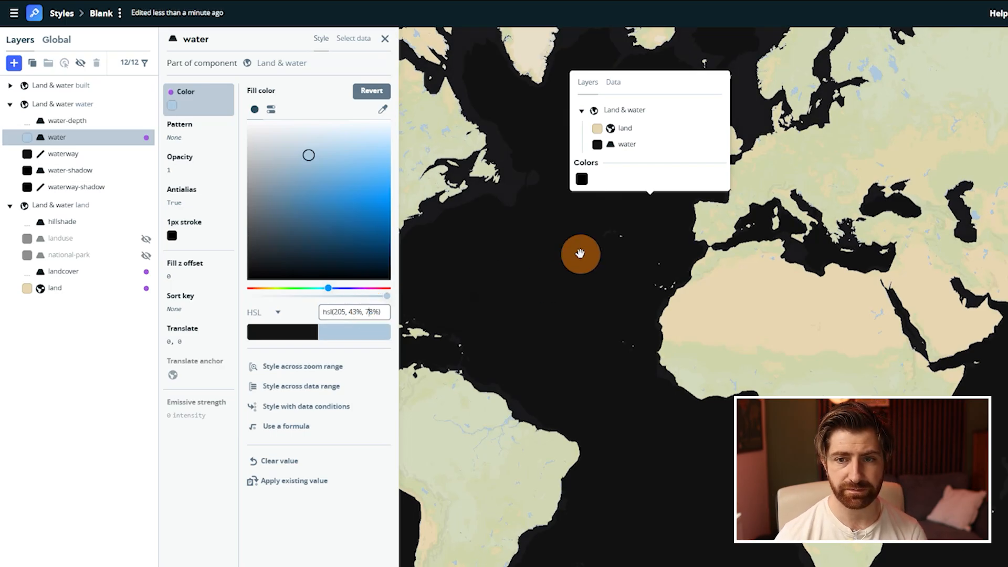
left_click_drag(618, 233, 624, 249)
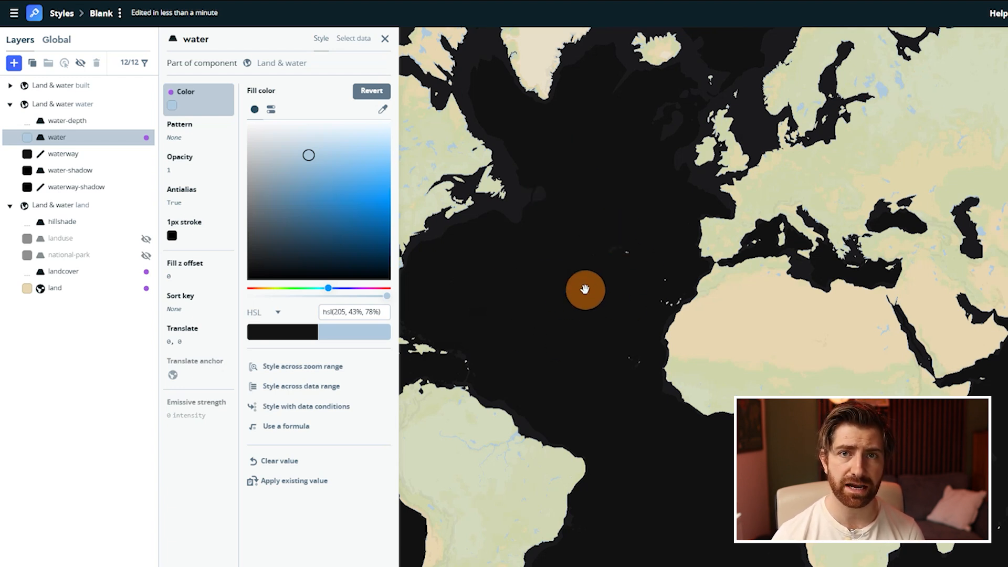
Recolor the 7000 stop of the water-depth layer's fill to a medium blue.
left_click(65, 123)
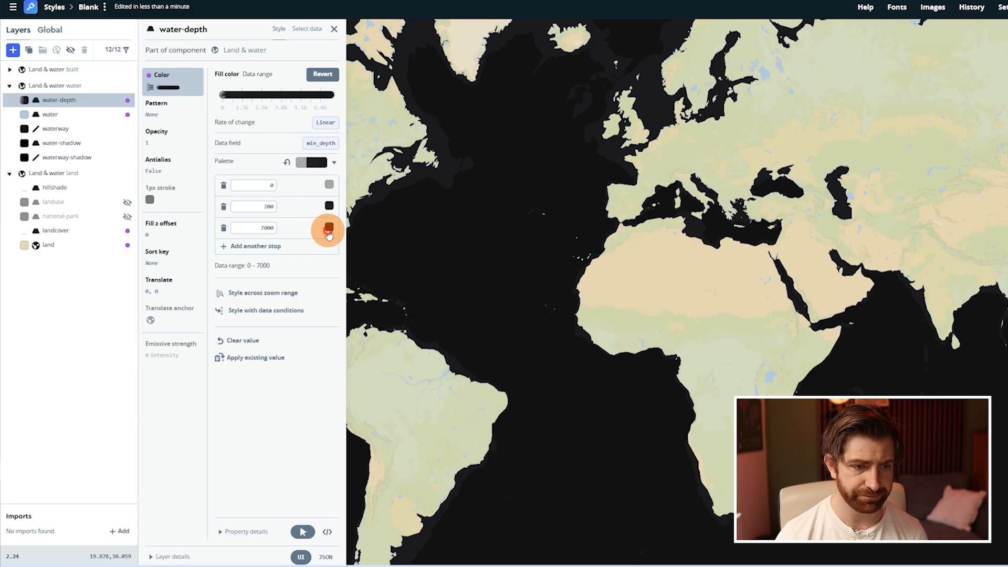
left_click(329, 231)
left_click(436, 405)
type("54")
Recolor the water-depth 200 stop to a pale blue with hue 194 and saturation 24%.
left_click(329, 206)
left_click(439, 390)
type("194")
key("Right")
key("Right")
key("Delete")
type("24")
key("Right")
key("Right")
key("Right")
type("7")
Set the water-depth 0 stop's color to hue 205, saturation 43% and lightness 78%.
left_click(330, 184)
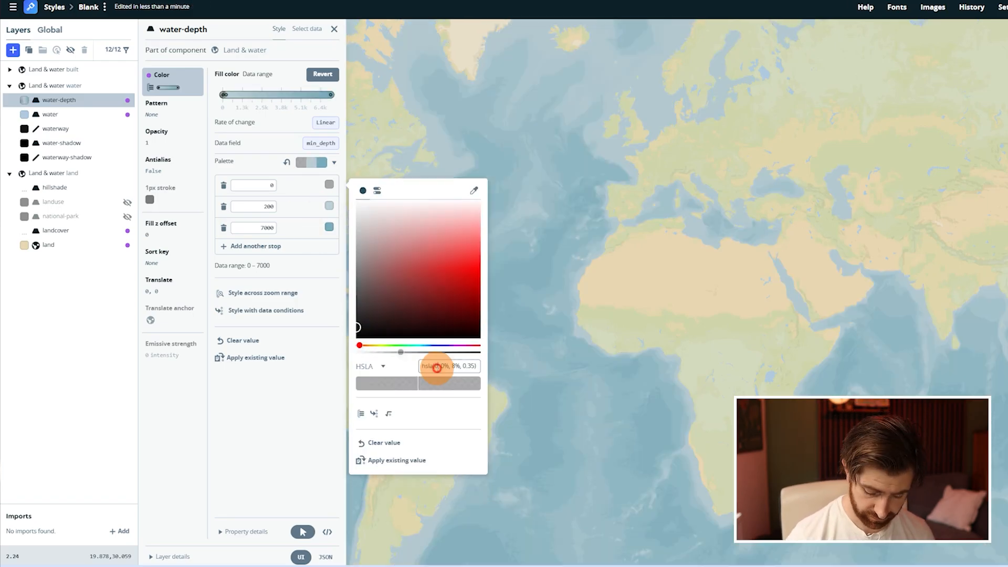
double_click(438, 368)
type("205")
key("Right")
key("Right")
key("Delete")
type("43")
key("Right")
key("Right")
key("Right")
key("Delete")
type("78")
key("Return")
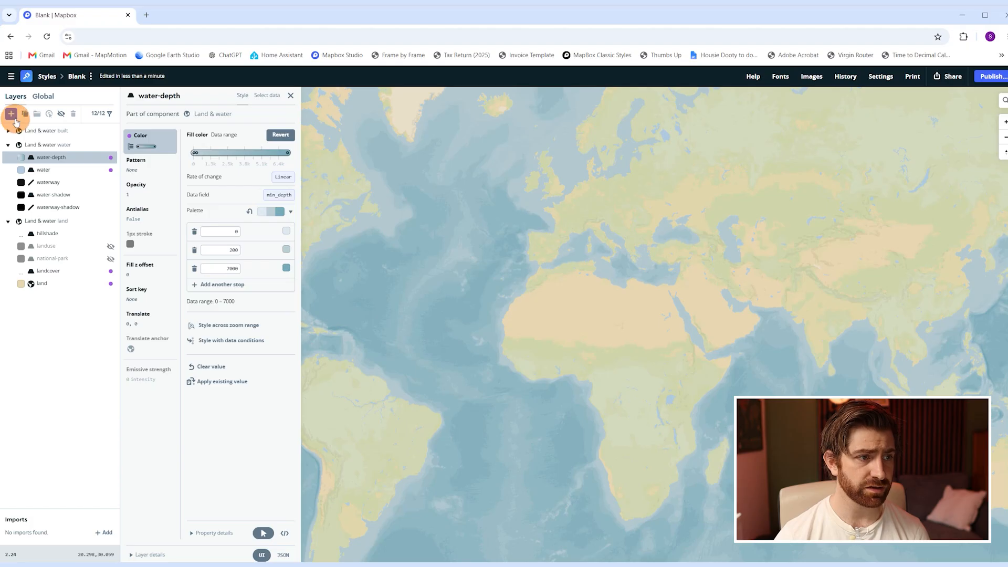
Add a custom layer using the country_boundaries data from Mapbox Countries v1.
left_click(13, 115)
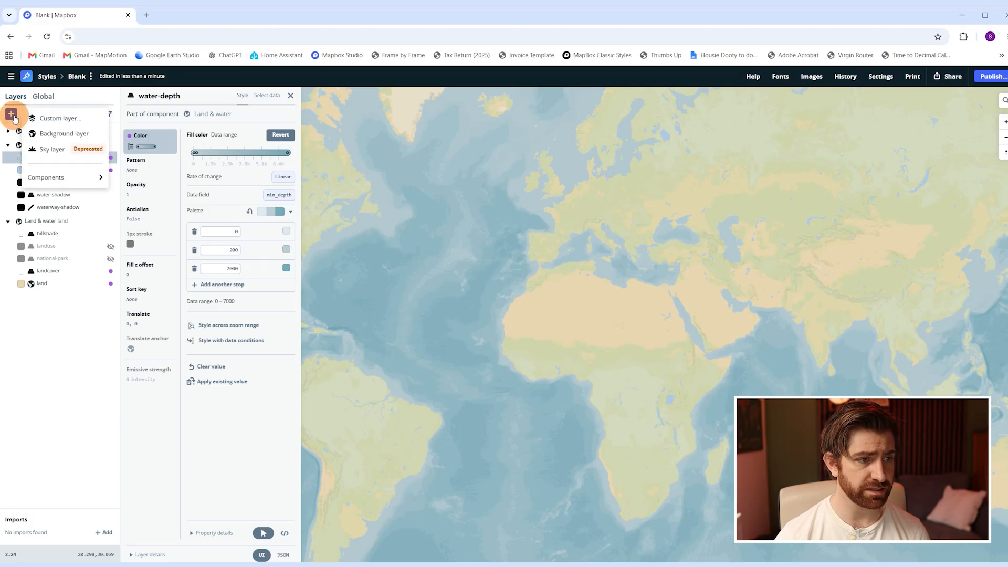
left_click(71, 124)
left_click(195, 127)
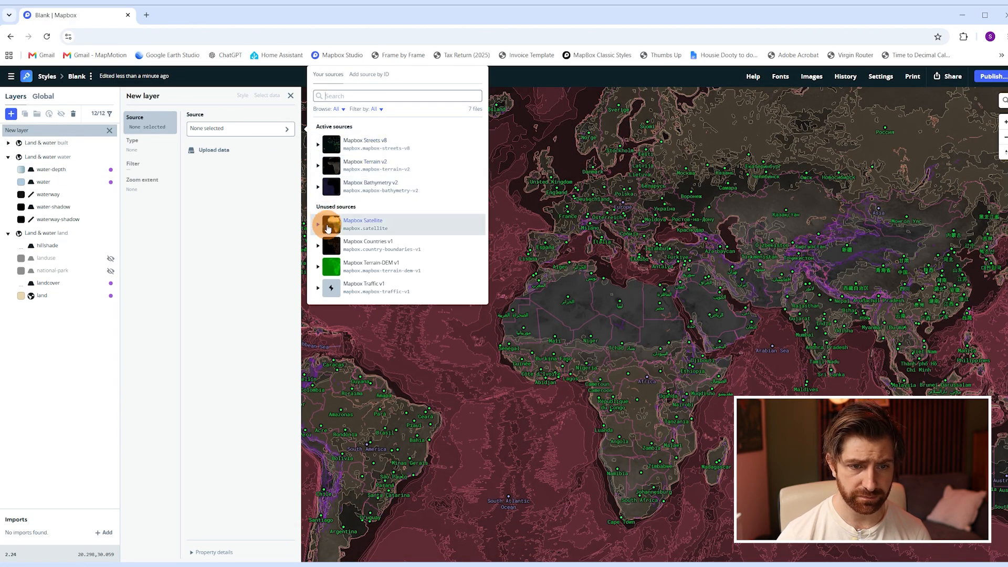
left_click(320, 248)
left_click(382, 264)
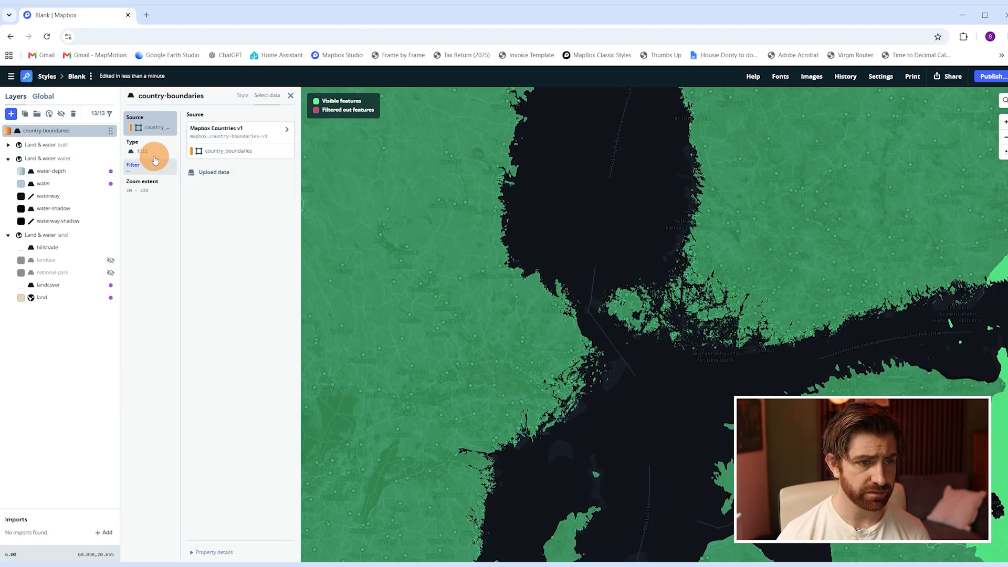
Change the country-boundaries layer type to Line, keeping styling by matching similar properties.
left_click(152, 153)
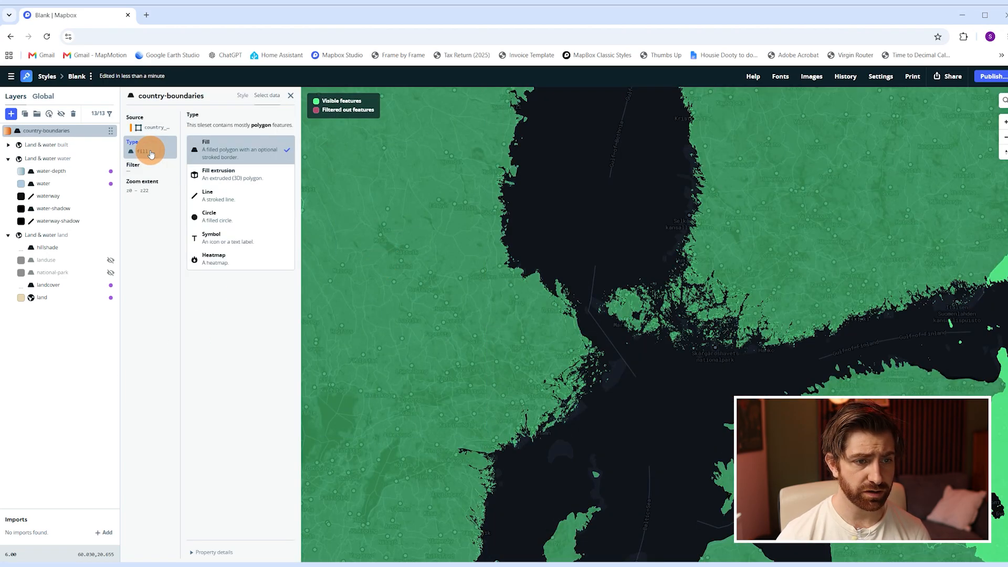
left_click(224, 200)
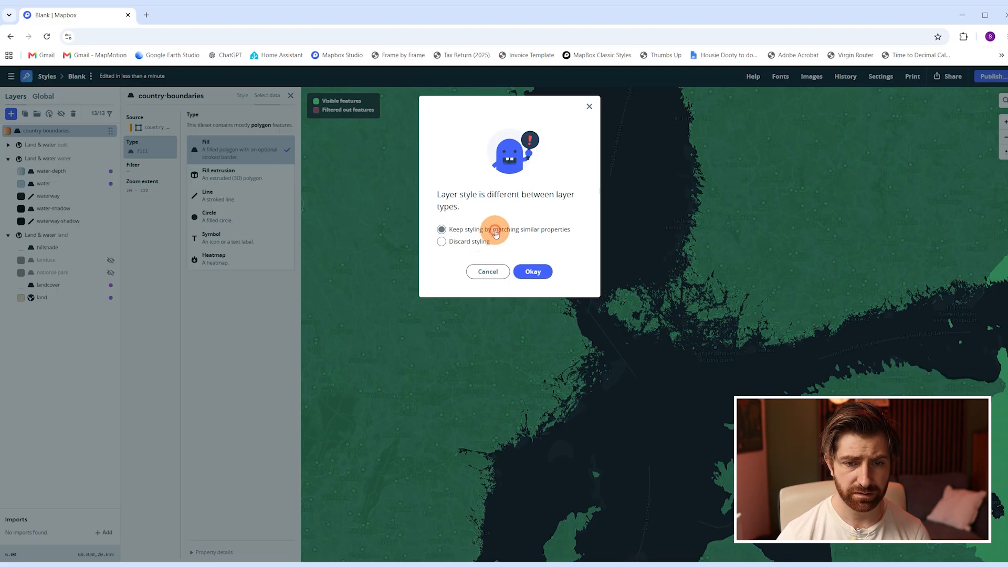
left_click(533, 271)
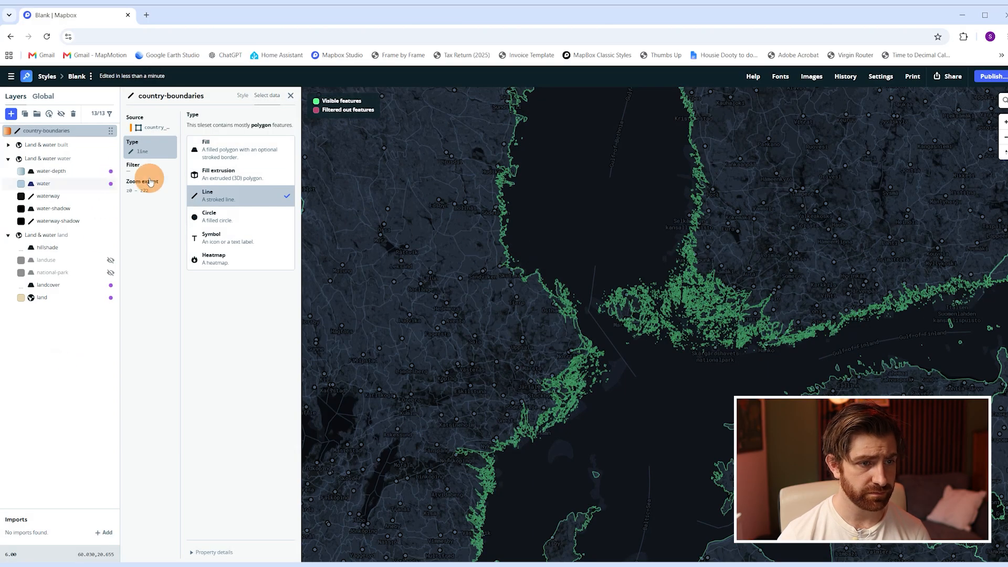
Set the country-boundaries line opacity to 0.4.
left_click(19, 148)
left_click(41, 130)
left_click(143, 176)
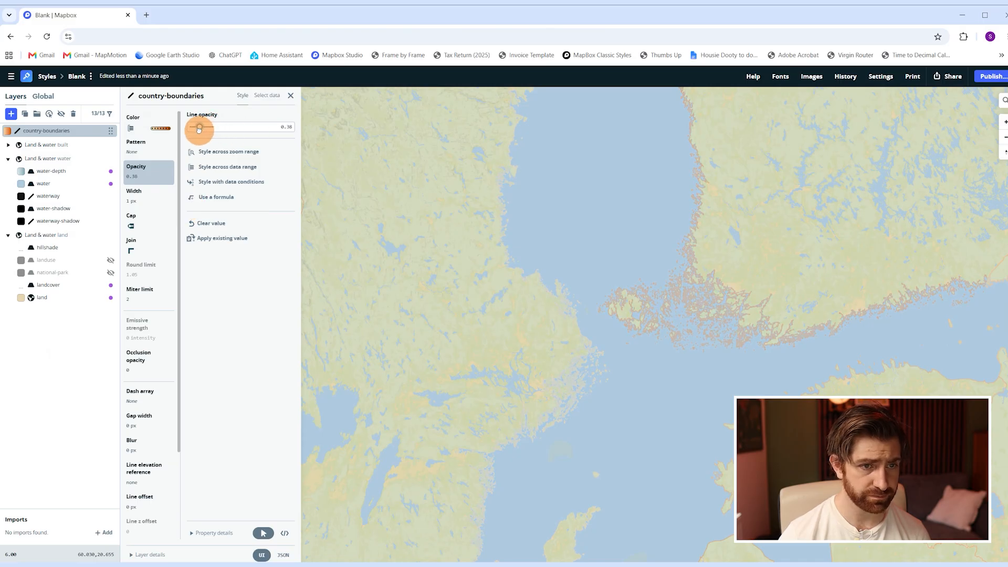
left_click_drag(199, 128, 200, 129)
Replace the country-boundaries layer's data-driven line color with a neutral grey, hsl(23, 0%, 44%).
left_click(157, 128)
left_click(193, 213)
left_click(193, 212)
left_click(193, 212)
left_click(193, 212)
left_click(194, 212)
left_click(193, 212)
left_click_drag(266, 257, 177, 203)
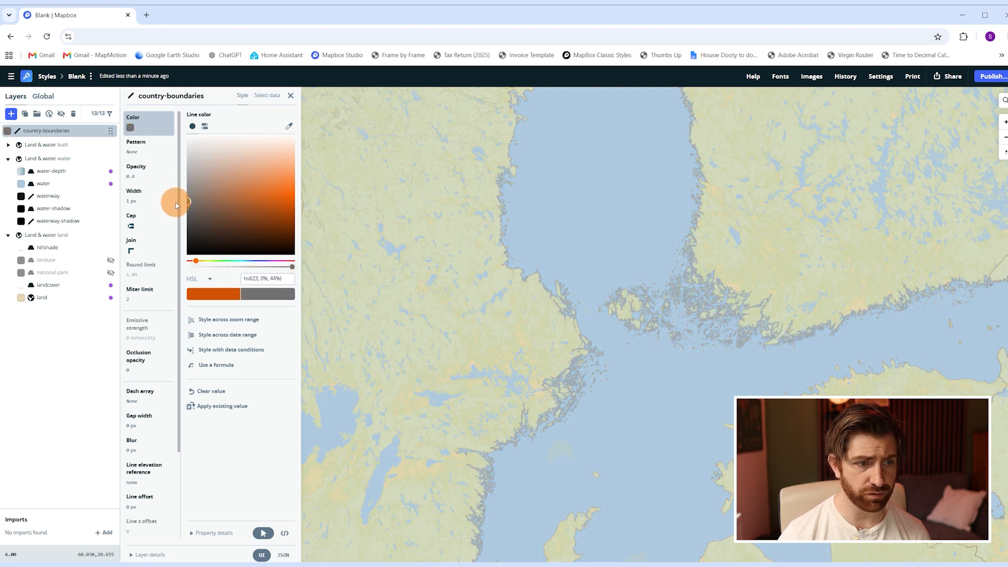
Set the country-boundaries line width to 0.5 px and check the borders across the map.
left_click(158, 199)
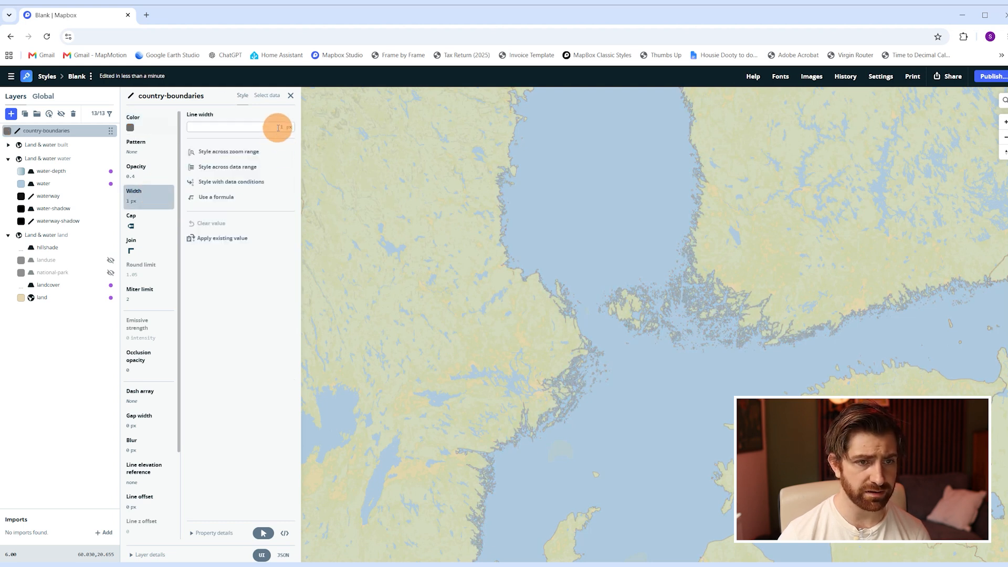
type("0.5")
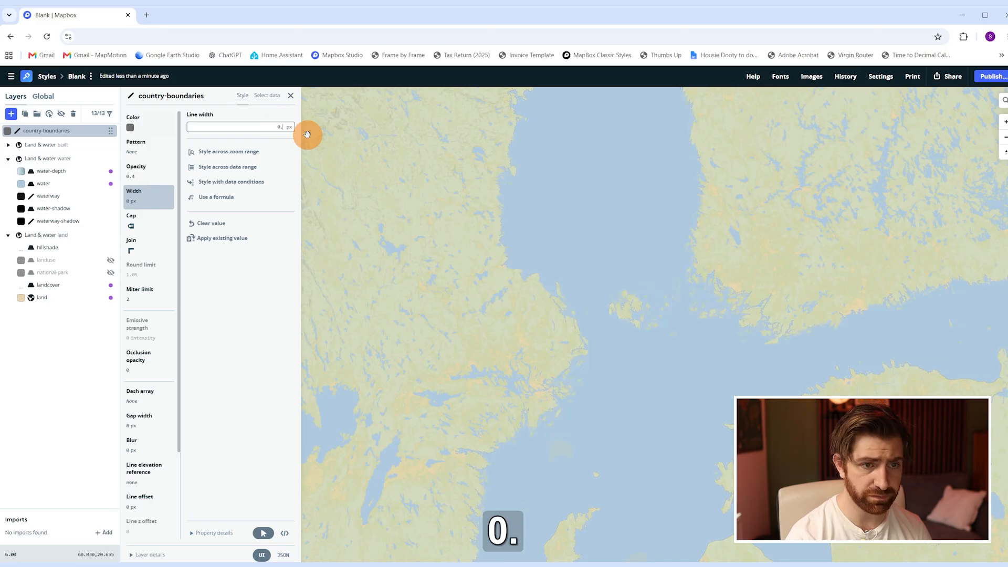
key("Return")
scroll(664, 289, "down", 8)
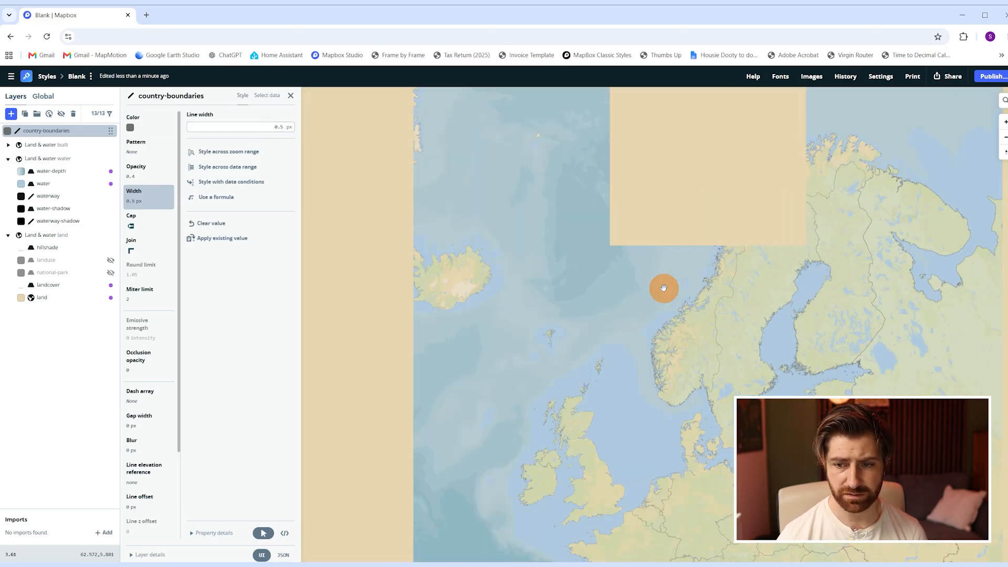
left_click_drag(664, 180, 655, 166)
scroll(634, 255, "up", 1)
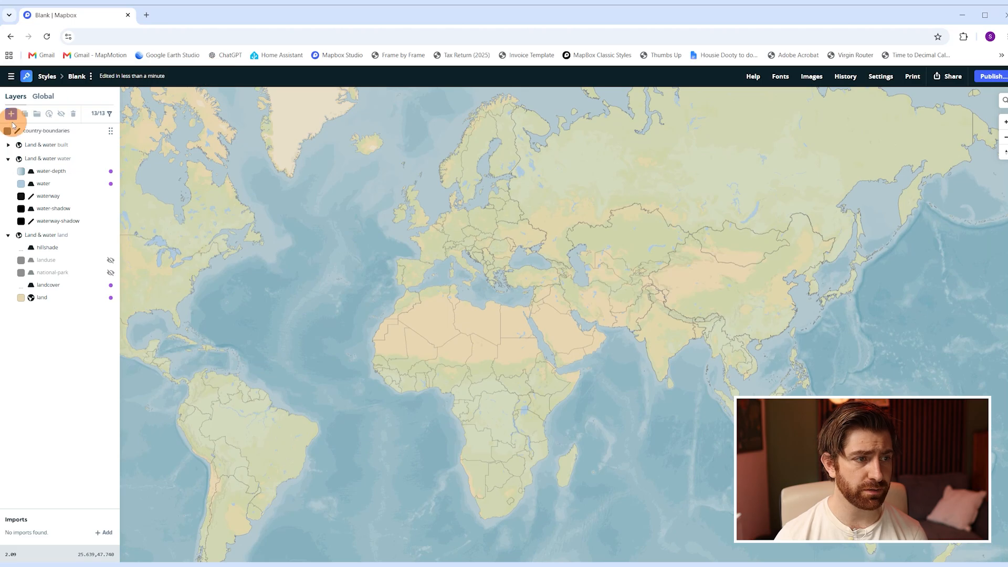
Add a custom hillshade layer using the Mapbox Terrain-DEM v1 source.
left_click(12, 114)
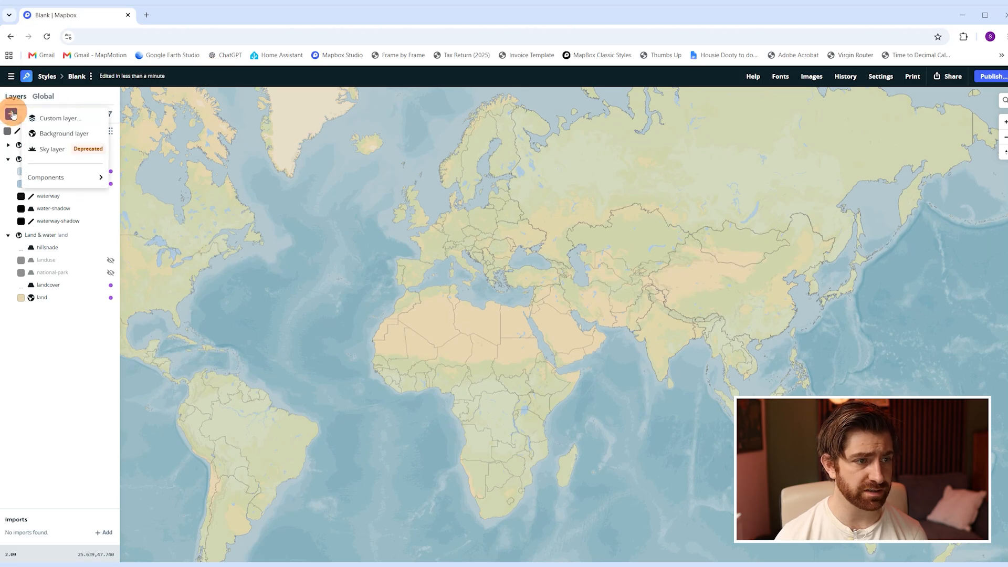
left_click(72, 121)
left_click(246, 128)
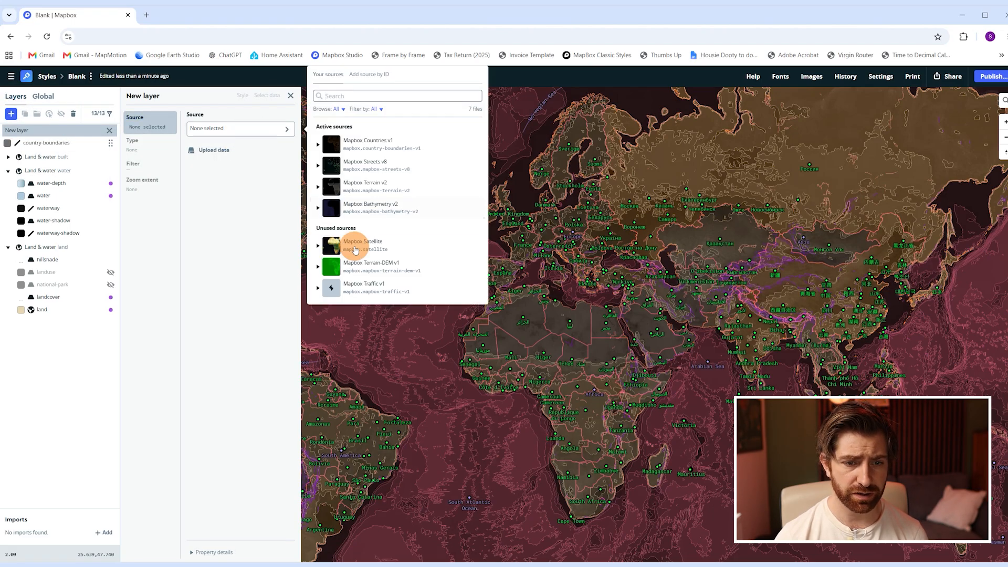
left_click(365, 273)
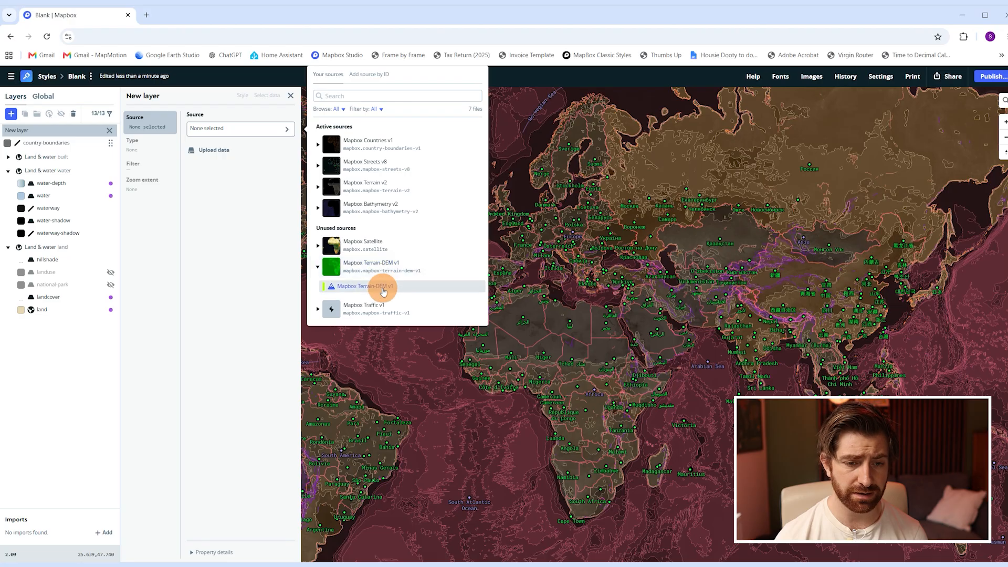
left_click(382, 286)
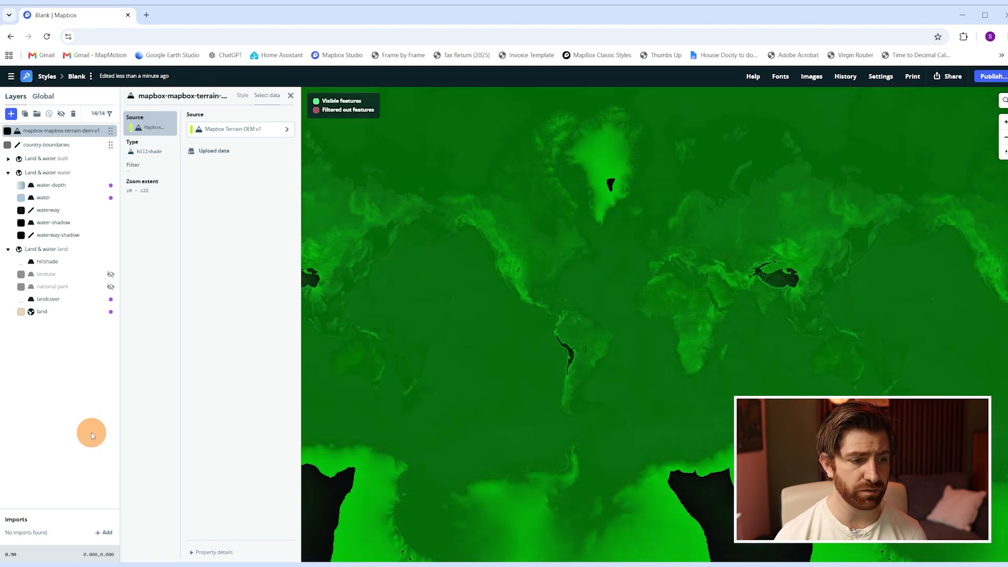
Set the terrain-dem layer's hillshade intensity to 0.4.
left_click(41, 96)
left_click(23, 97)
left_click(46, 132)
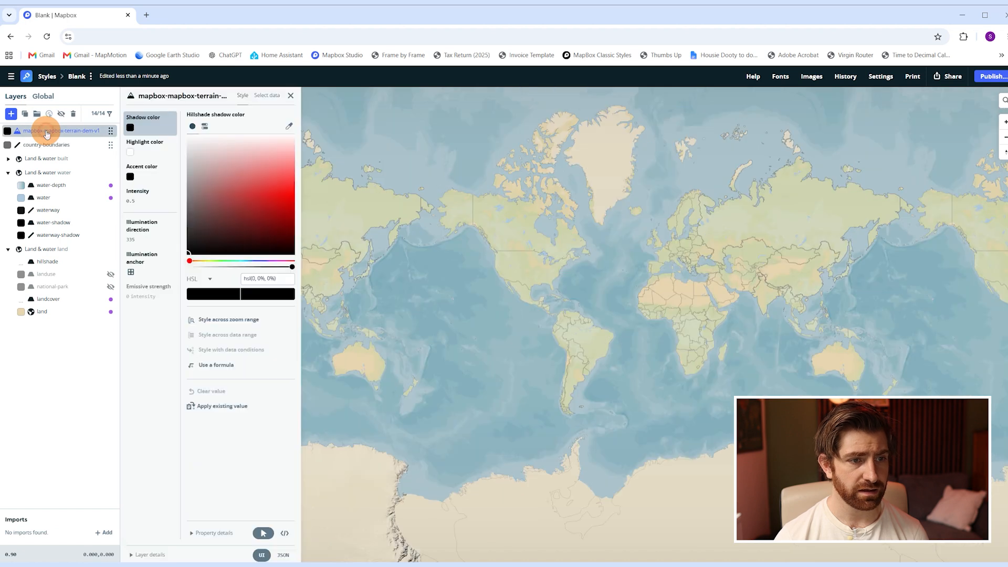
left_click(140, 193)
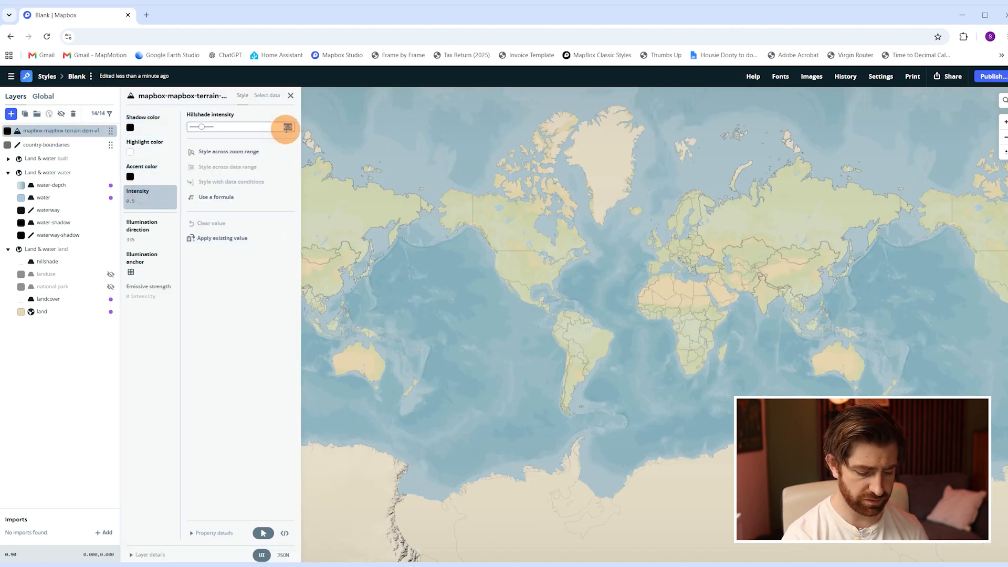
type("0.4")
key("Return")
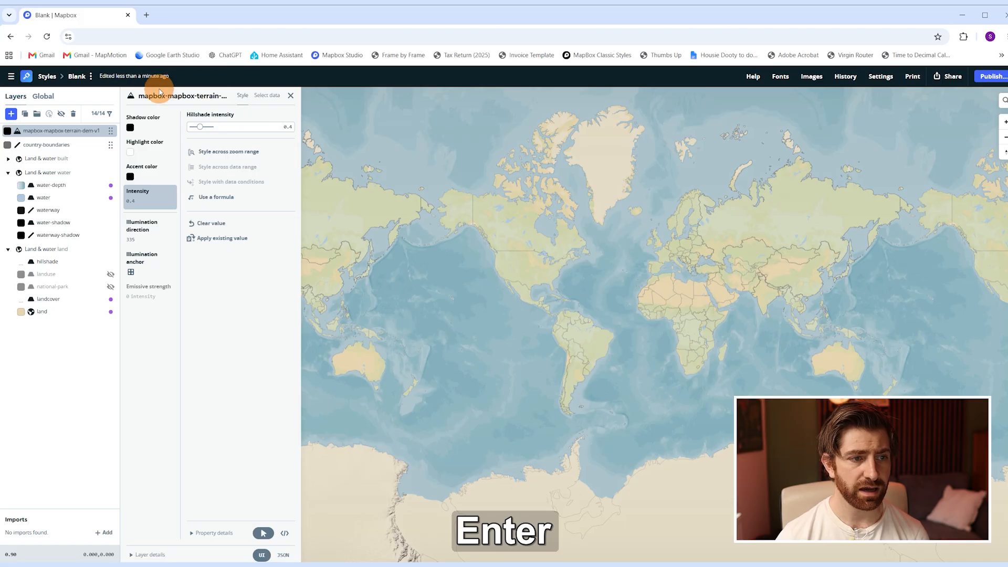
Change the terrain-dem layer's hillshade color to a light grey, using the Asian mountain ranges as preview.
left_click(144, 147)
scroll(749, 270, "up", 3)
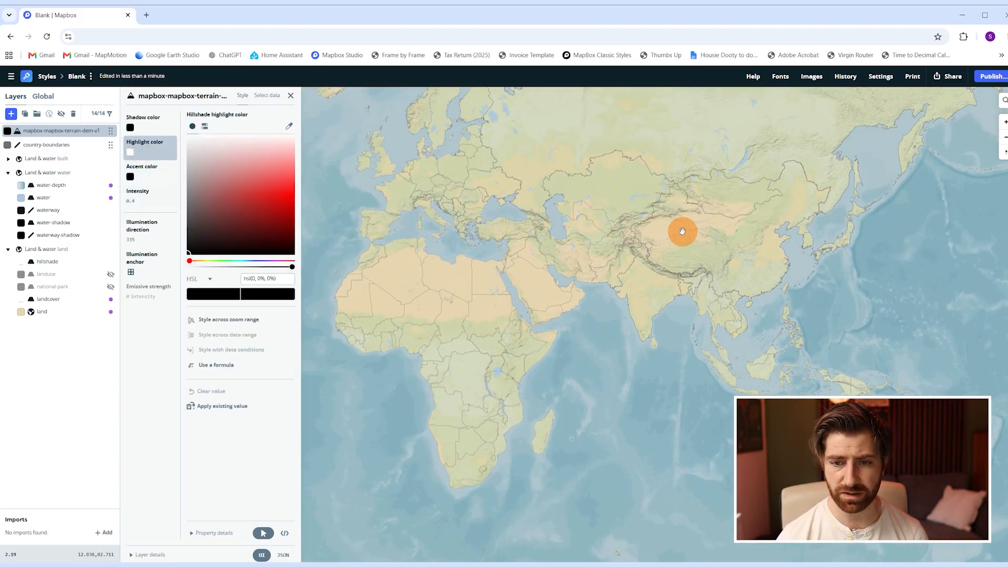
left_click_drag(683, 231, 689, 283)
scroll(681, 286, "up", 3)
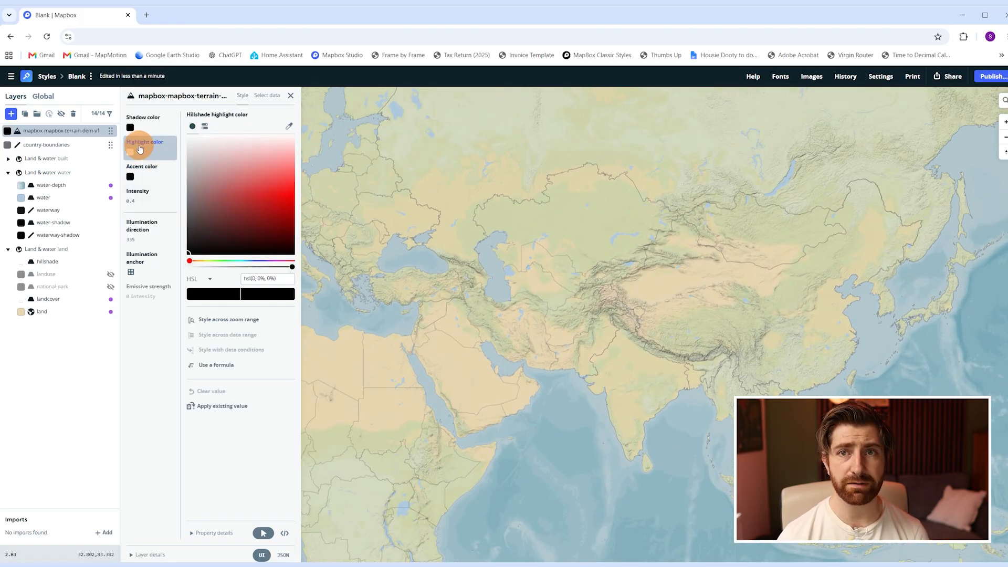
mouse_move(192, 202)
left_mouse_down()
mouse_move(203, 234)
mouse_move(178, 205)
mouse_move(173, 129)
mouse_move(170, 162)
left_mouse_up()
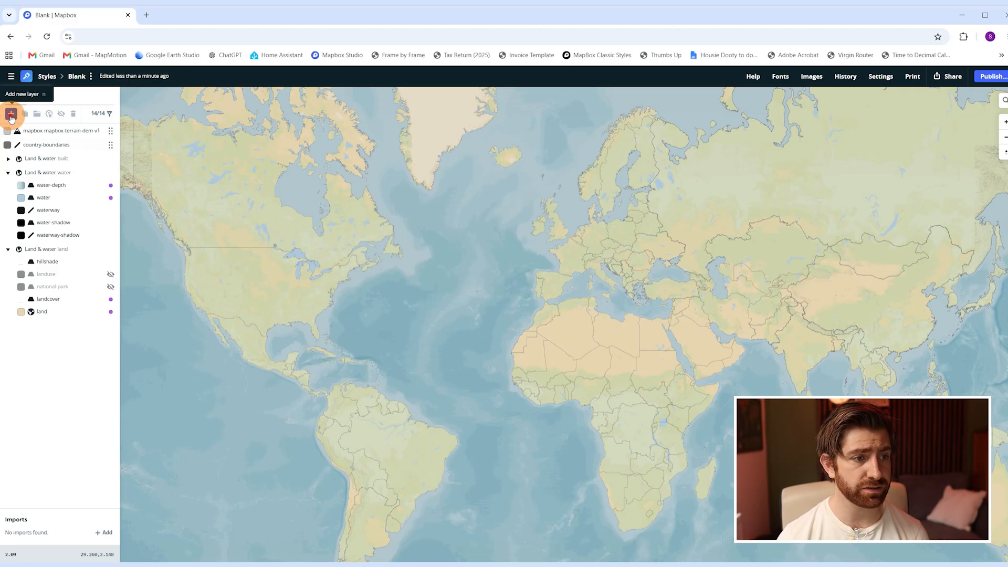
Add a custom layer using the Mapbox Satellite source and switch to the style's global settings.
left_click(11, 114)
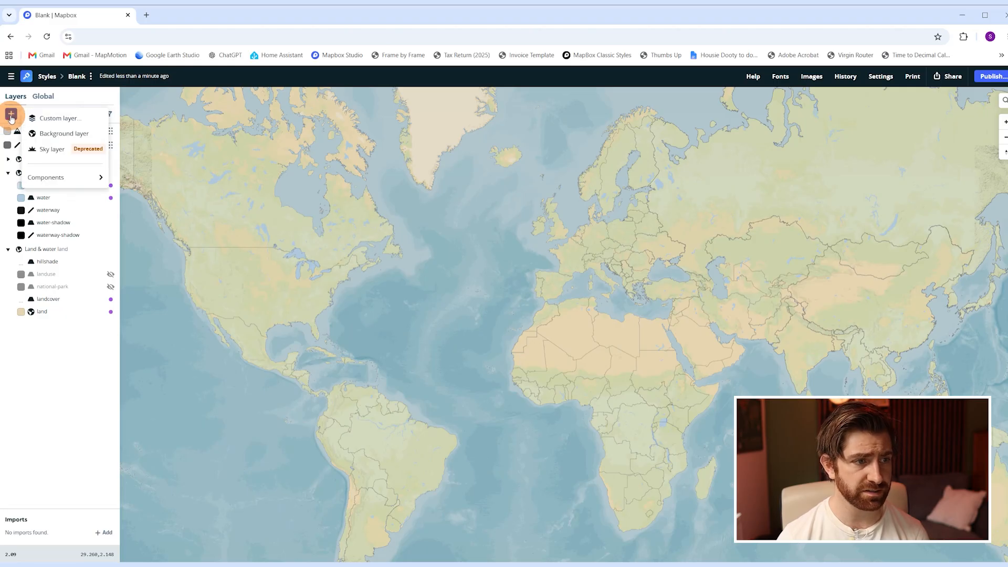
left_click(61, 118)
left_click(228, 129)
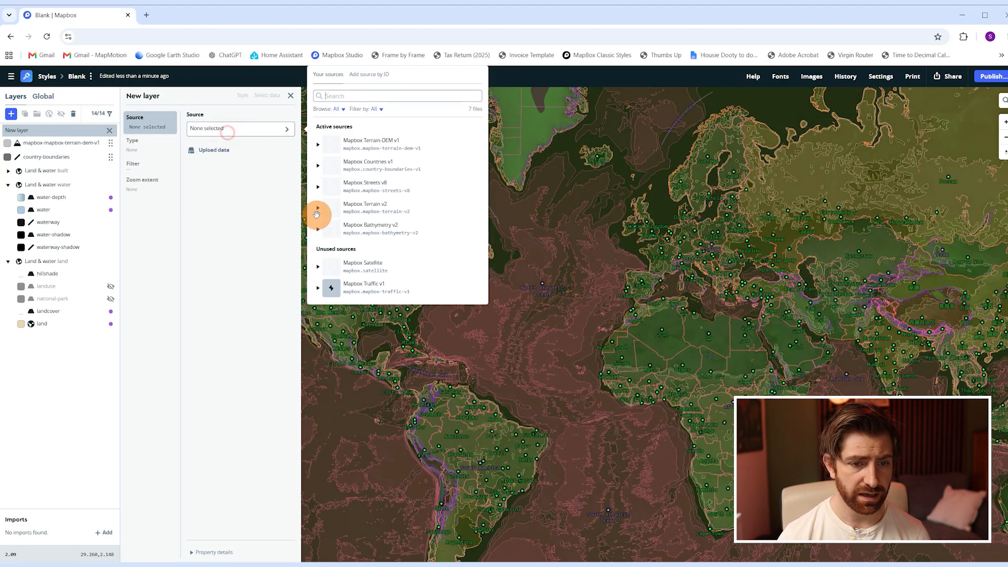
left_click(387, 269)
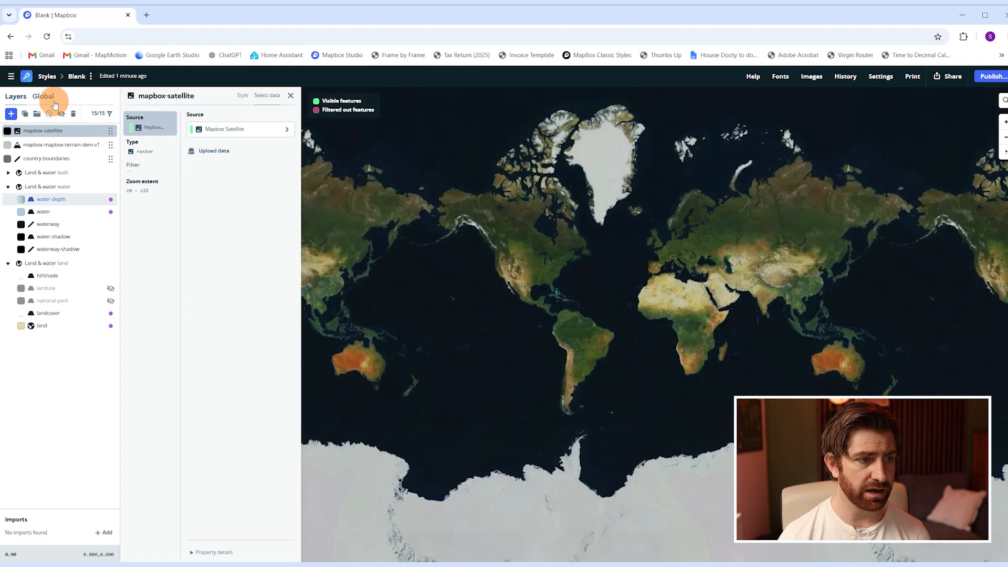
left_click(52, 100)
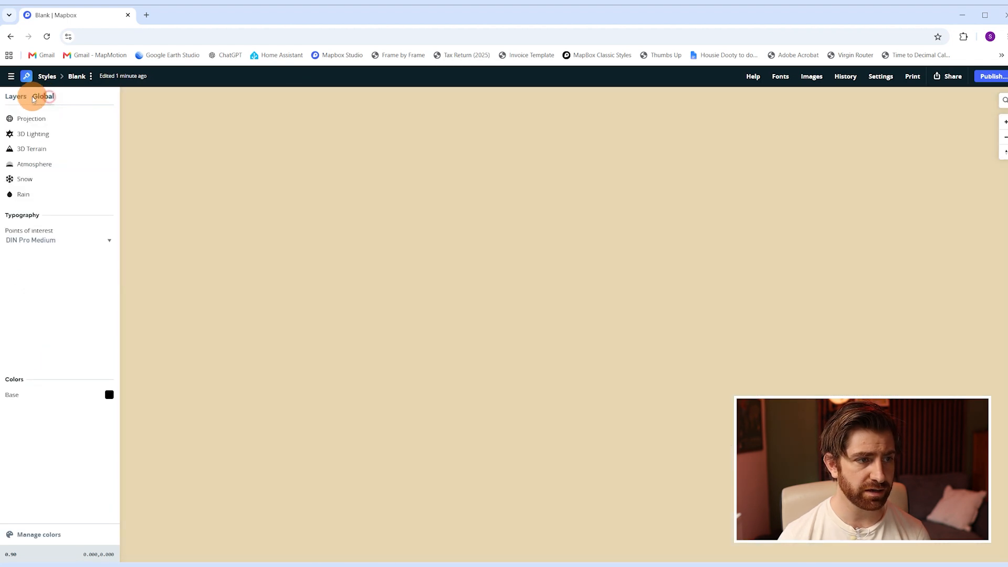
Lower the mapbox-satellite layer's raster opacity and move the layer down to the land group.
left_click(16, 96)
left_click(59, 131)
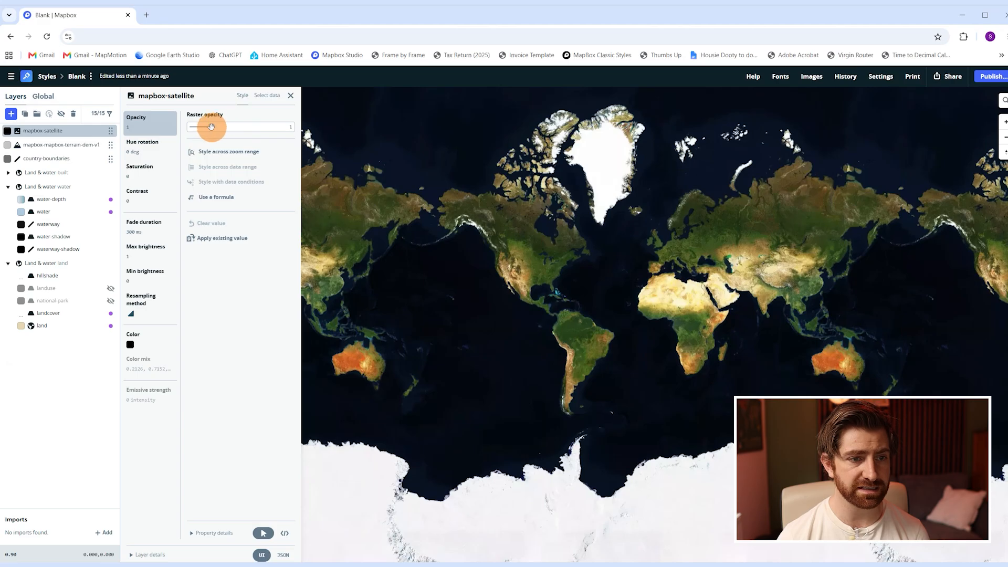
left_click_drag(203, 126, 200, 127)
mouse_move(79, 128)
left_mouse_down()
mouse_move(67, 139)
mouse_move(73, 173)
mouse_move(63, 158)
mouse_move(49, 163)
mouse_move(53, 265)
left_mouse_up()
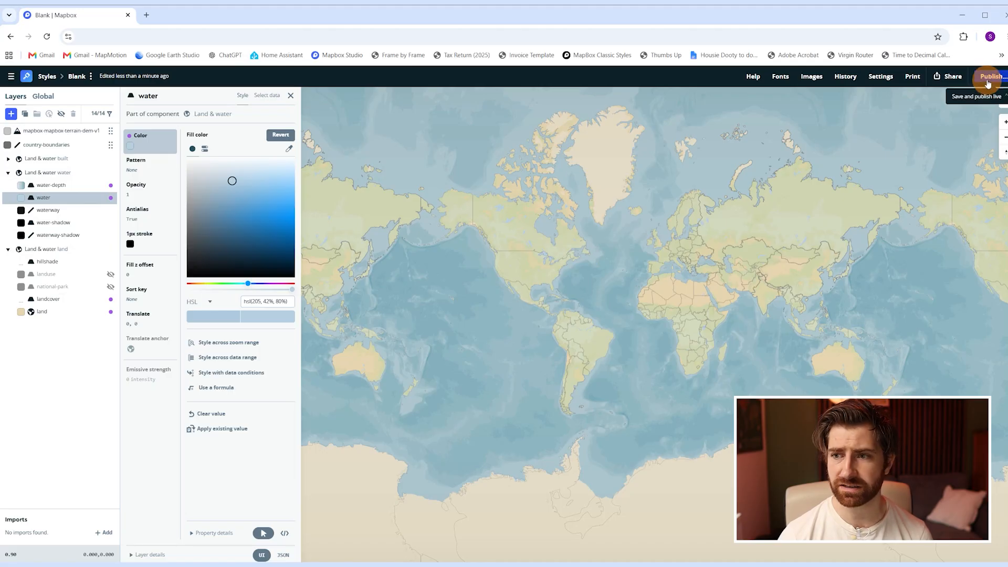
Publish the current changes to the Blank style.
left_click(988, 80)
left_click(323, 451)
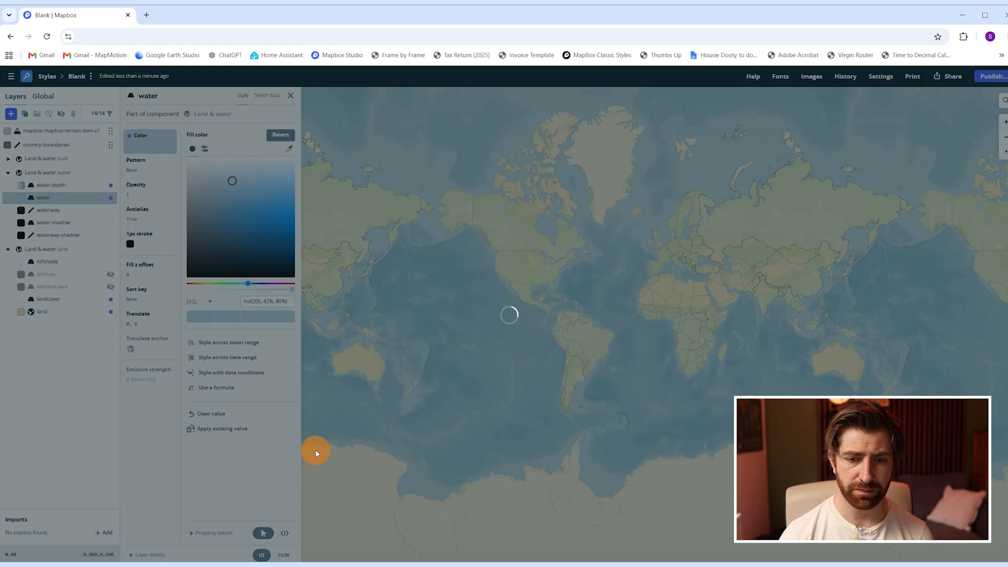
left_click(512, 271)
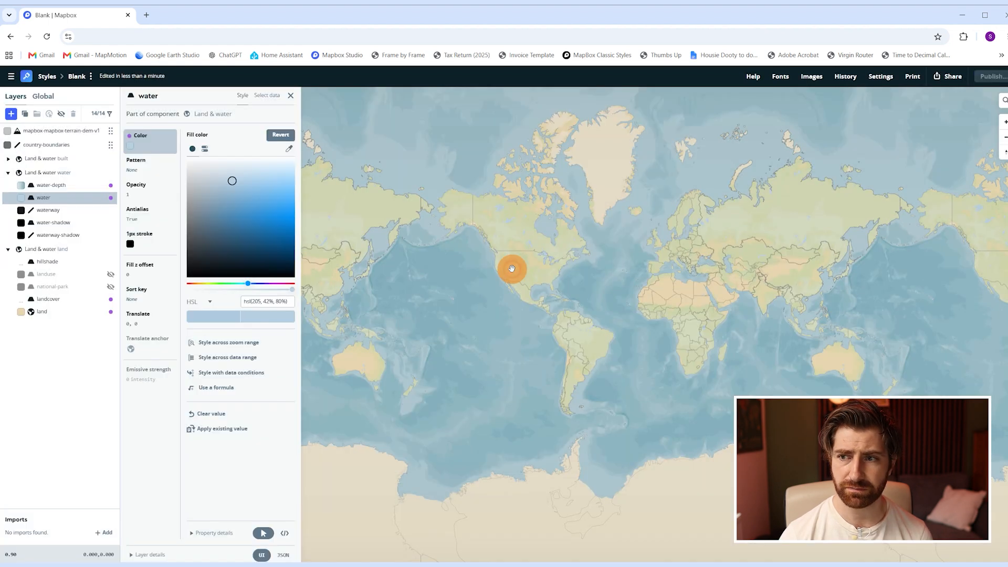
Copy the published style's CARTO integration URL from the third-party developer resources.
left_click(950, 77)
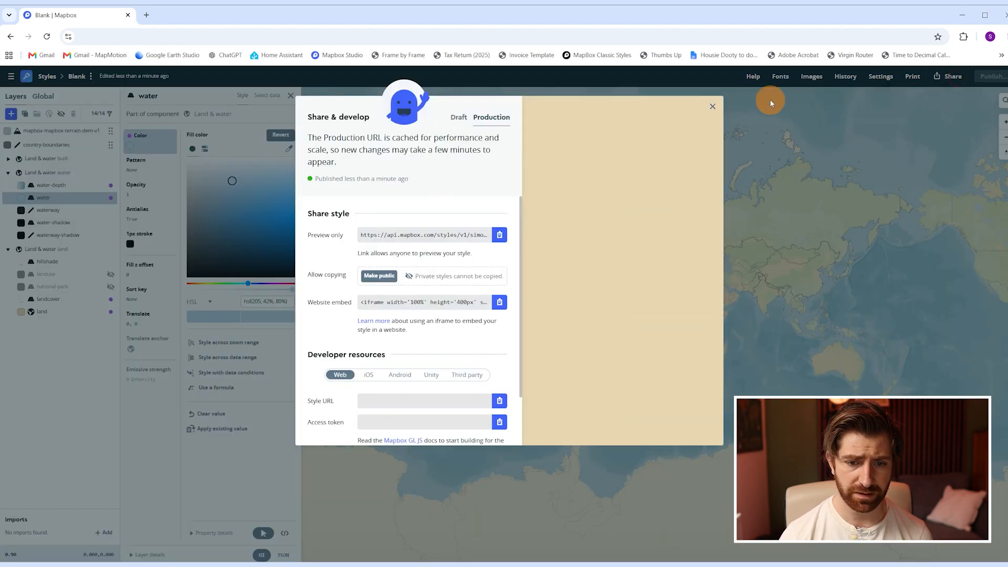
left_click(470, 374)
scroll(452, 357, "down", 2)
left_click(394, 319)
left_click(380, 356)
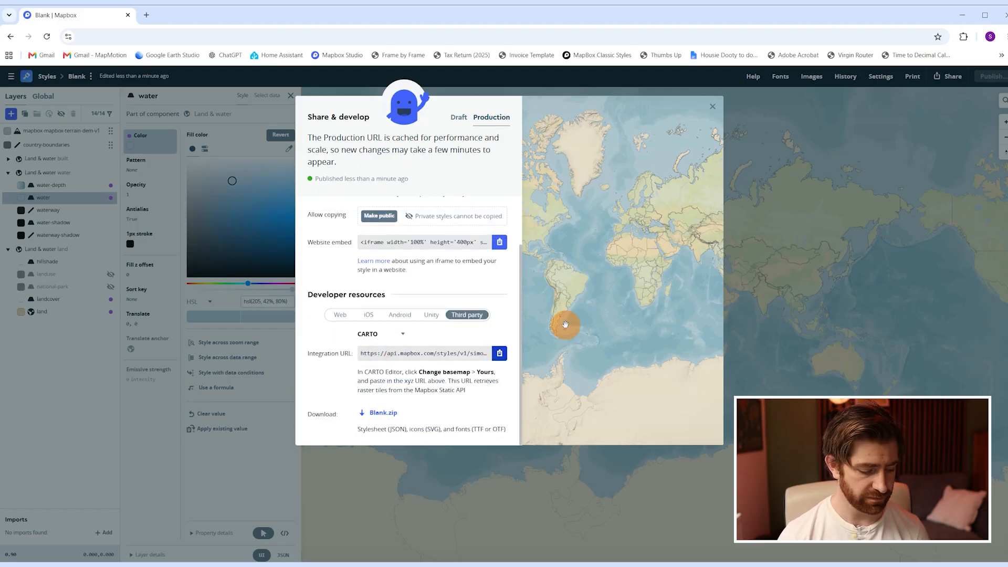
Switch to After Effects, create a new GEOlayers 3 project and start creating a mapcomp.
key("alt+Tab")
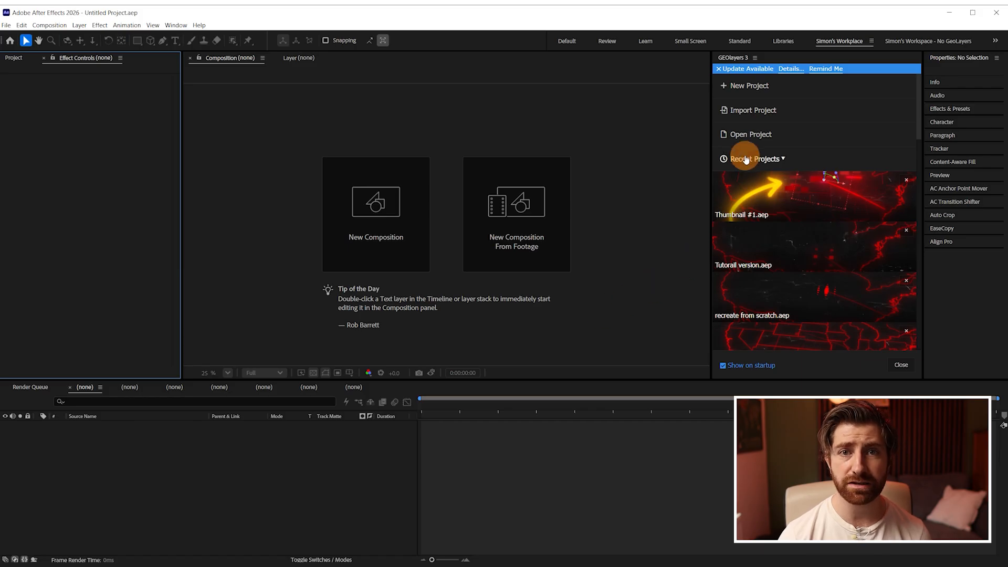
left_click(754, 94)
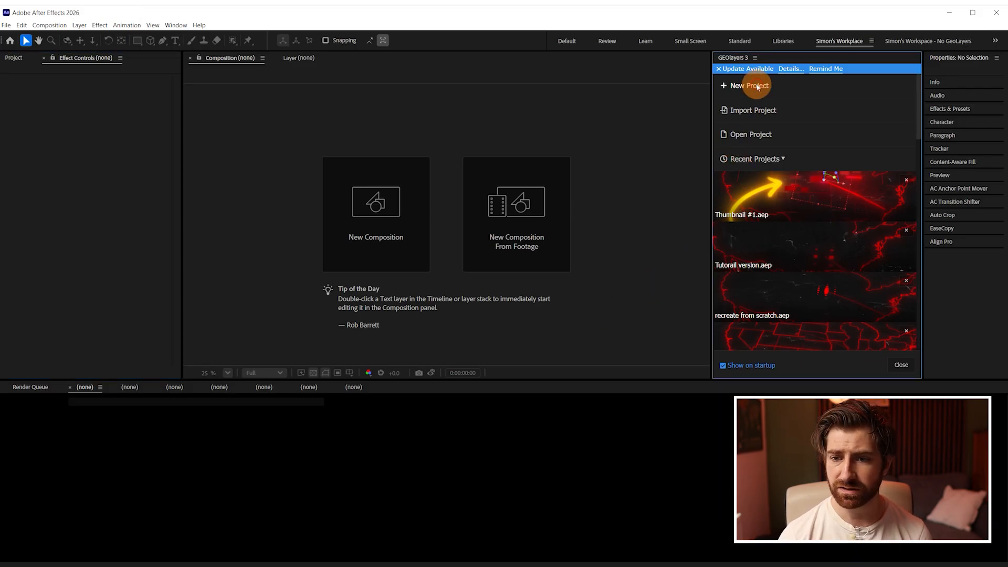
left_click(899, 365)
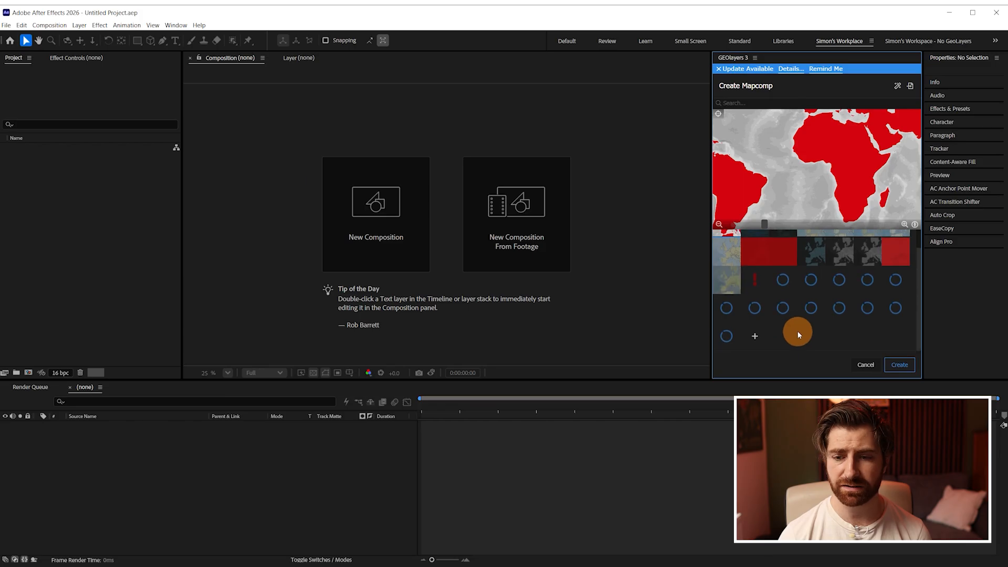
Add a Universal Raster imagery source using the copied Mapbox URL with its access token as URI and a max zoom of 23.
left_click(756, 336)
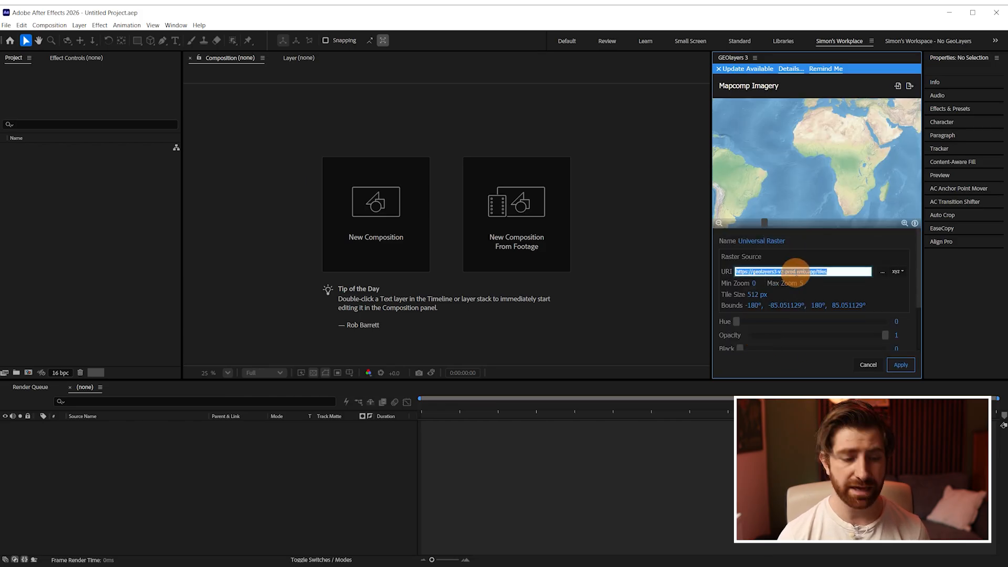
key("ctrl+v")
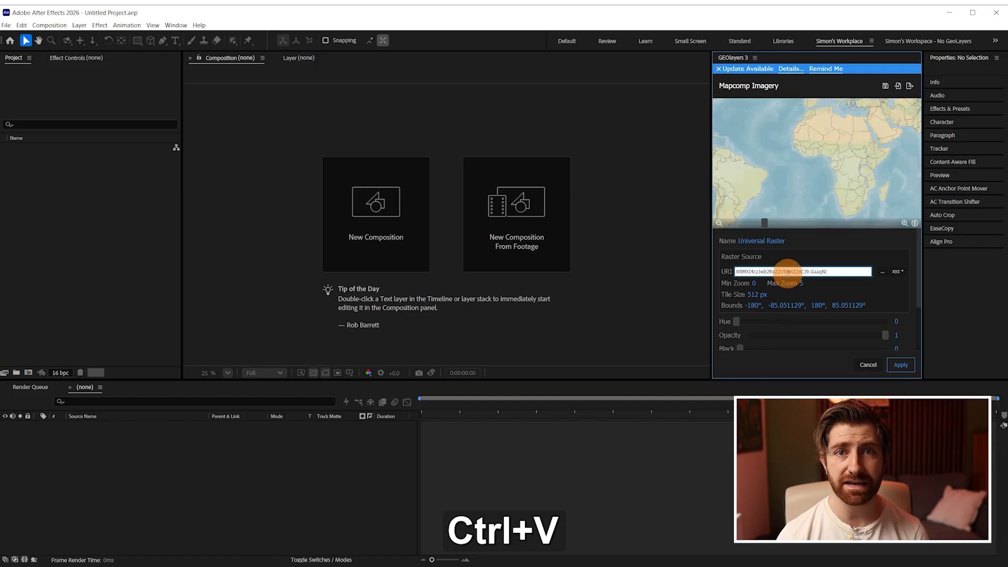
left_click(817, 258)
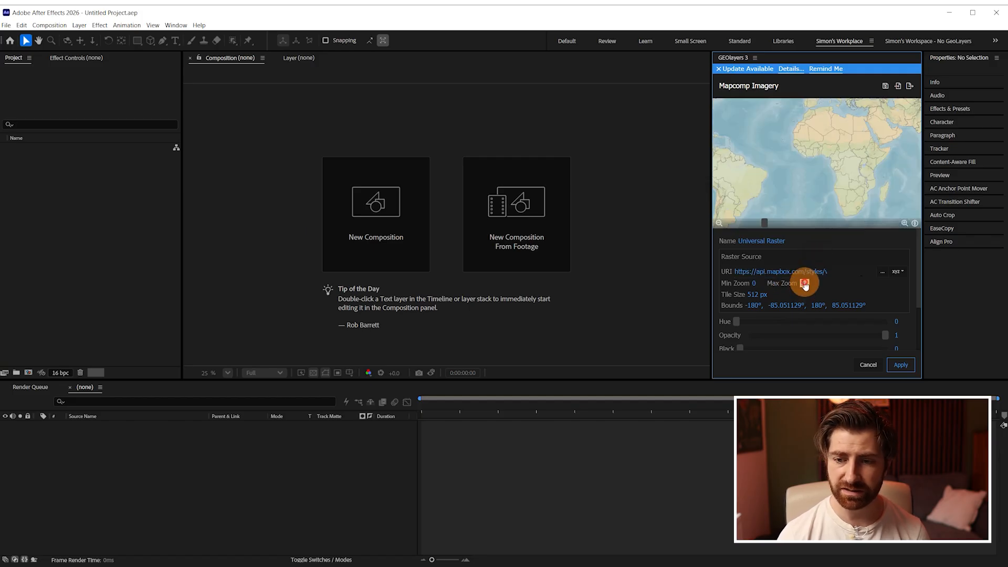
left_click(835, 241)
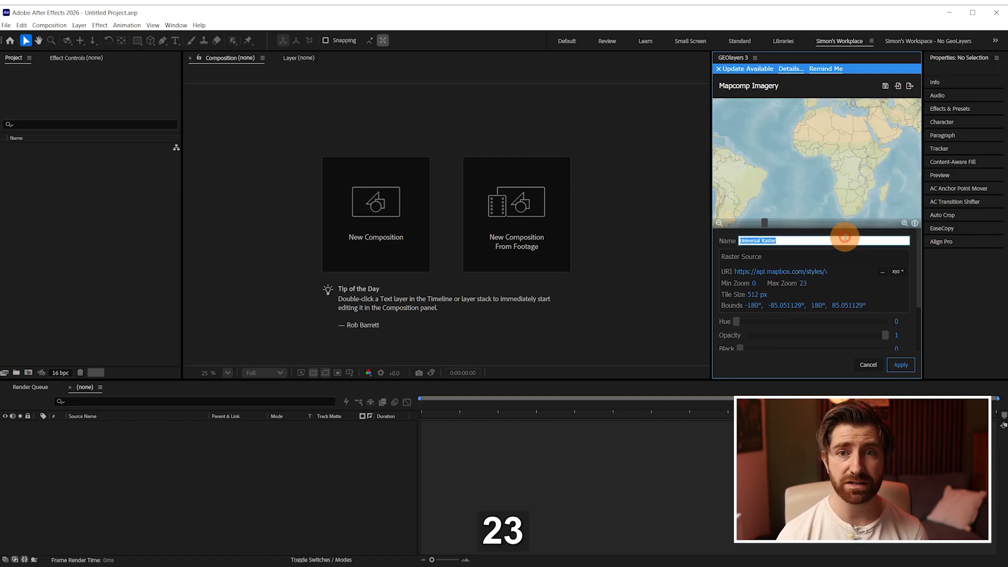
left_click(902, 365)
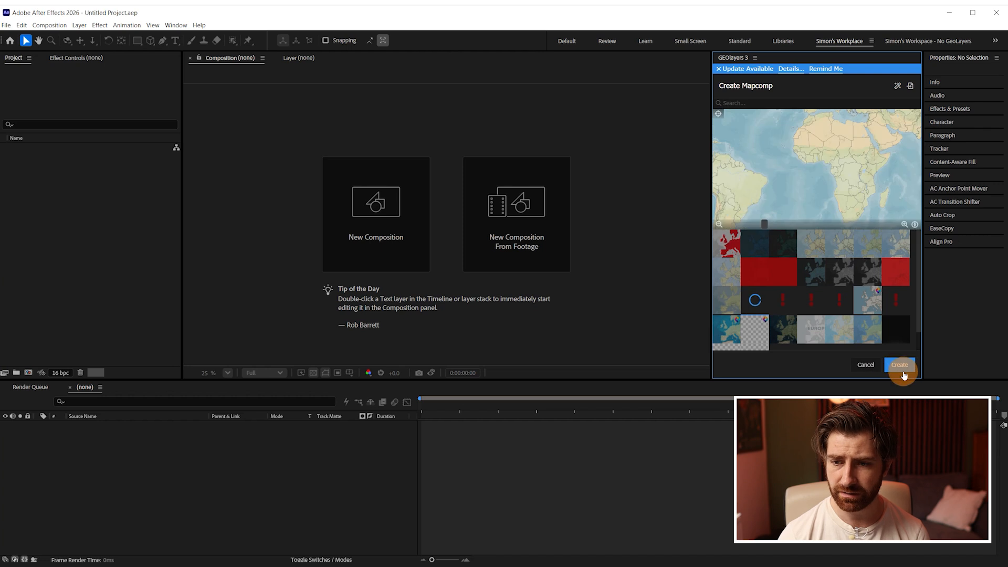
Create the mapcomp from the new Mapbox imagery and finalize it.
left_click(902, 365)
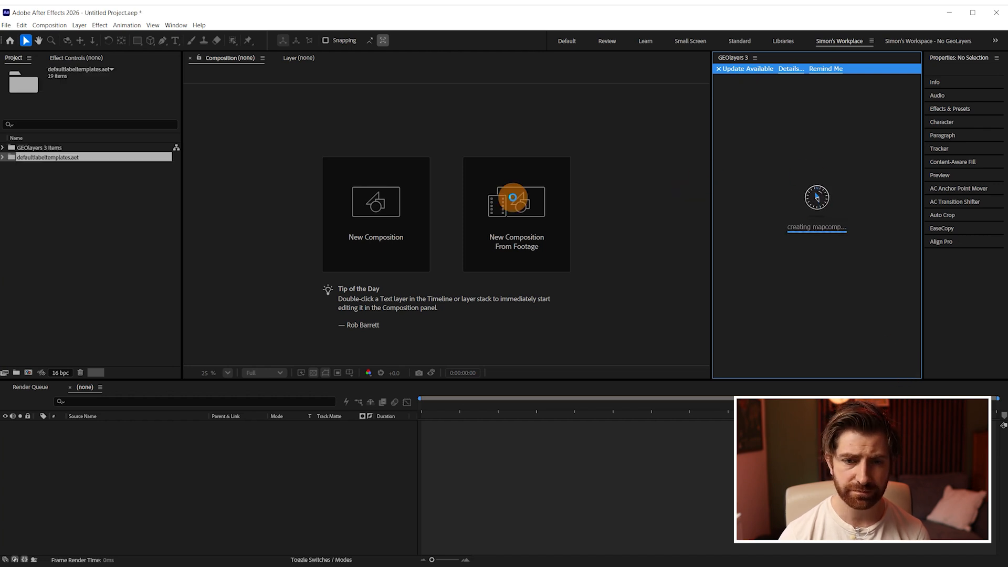
left_click_drag(814, 201, 805, 156)
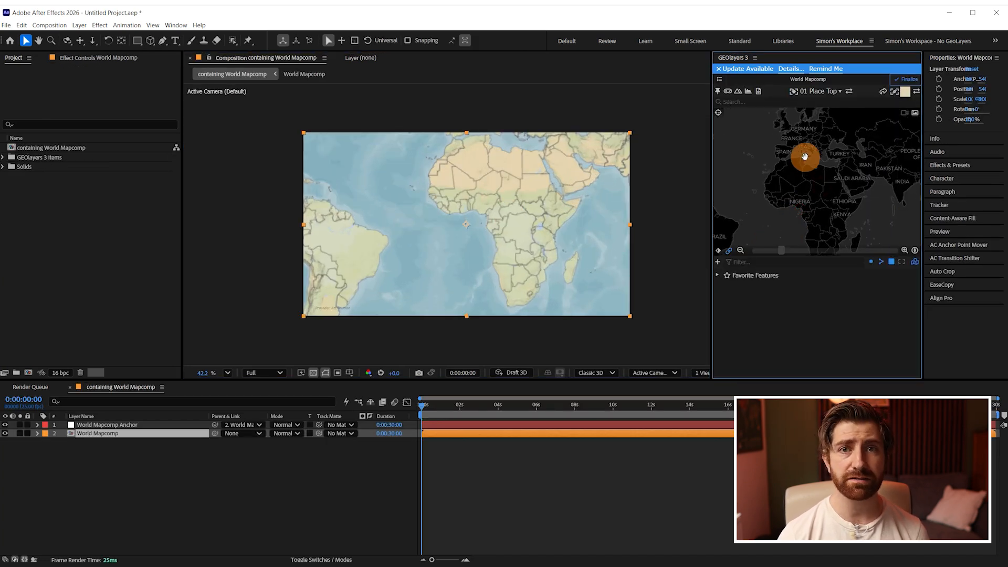
left_click(913, 83)
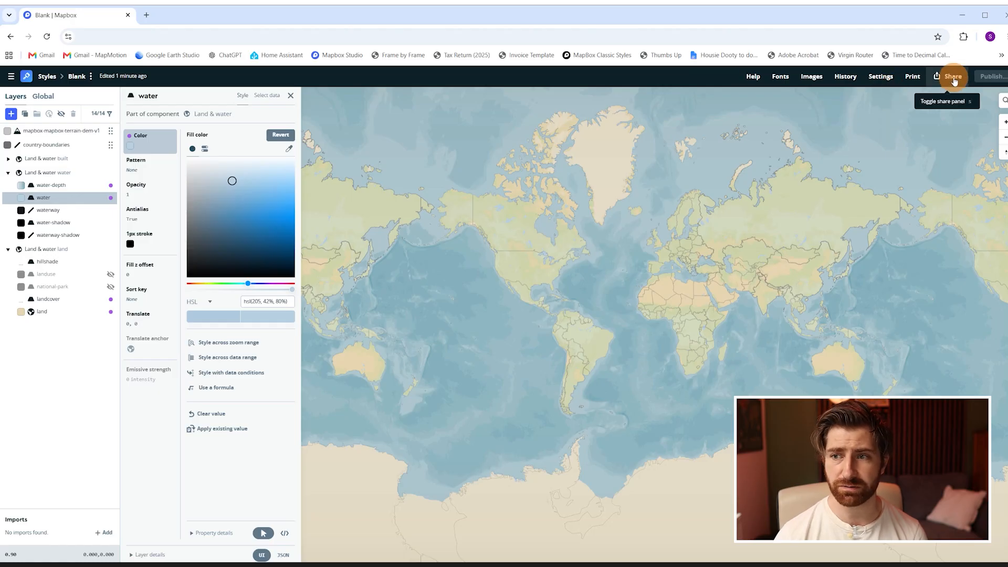
Open the Blank style's sharing options in Mapbox Studio and view the developer resources.
left_click(955, 78)
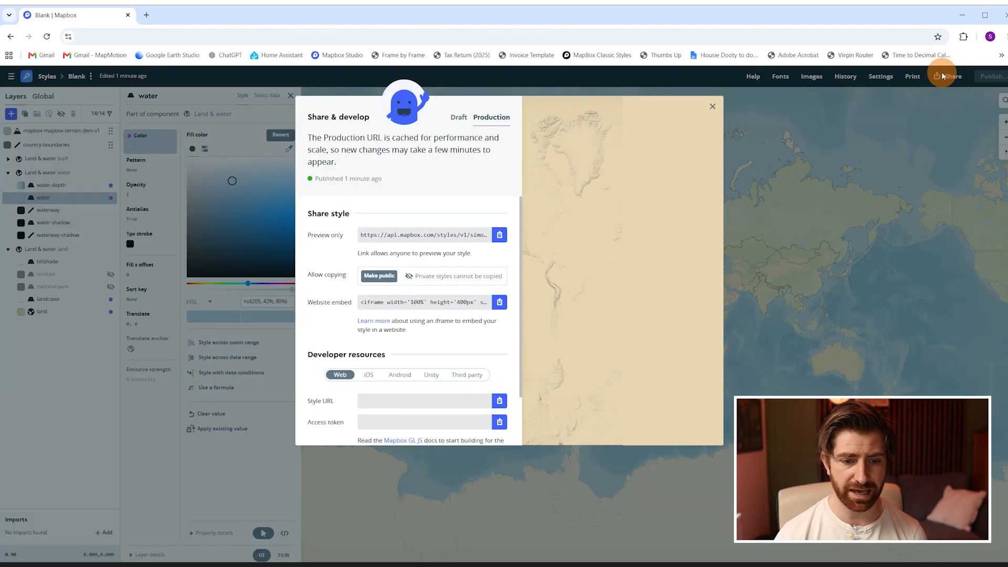
scroll(419, 344, "down", 1)
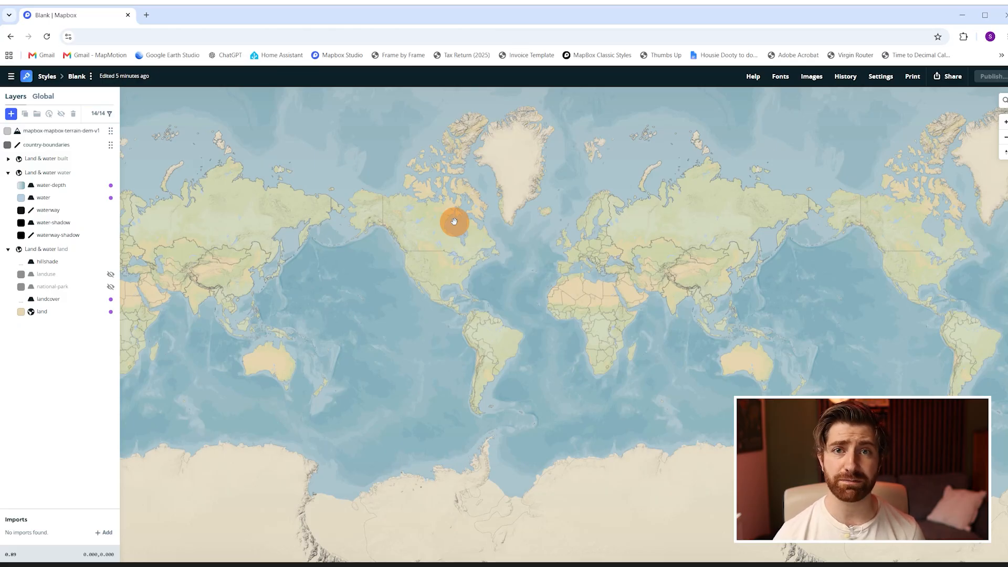
Create a new style by uploading style.json from the Black & White folder and open it for customizing.
left_click(45, 76)
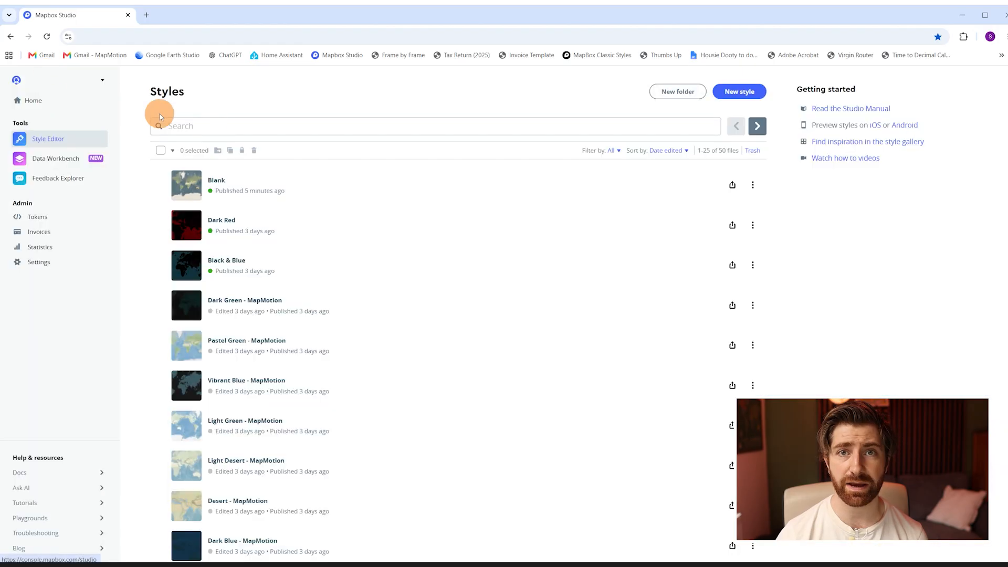
left_click(741, 98)
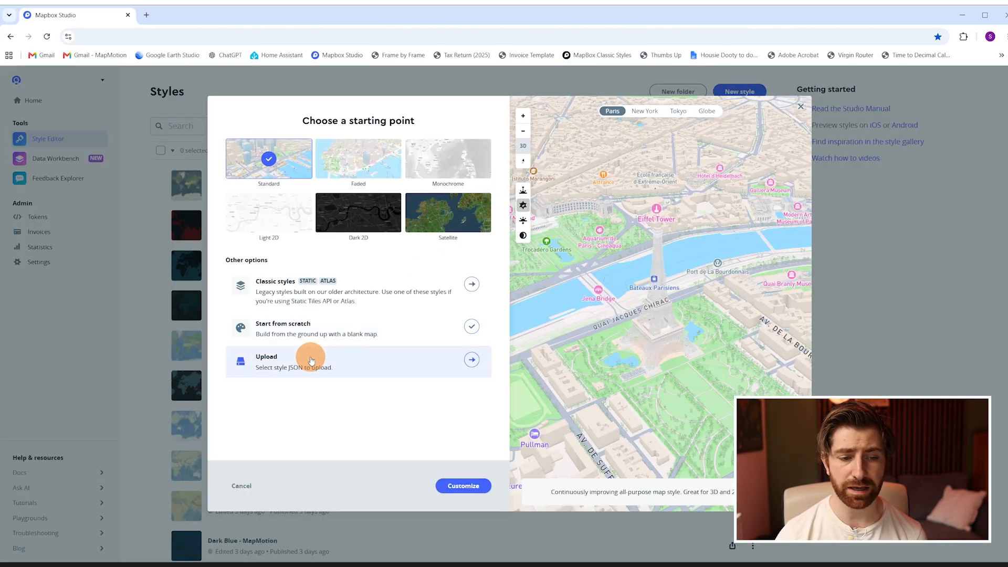
left_click(311, 358)
key("alt+Tab")
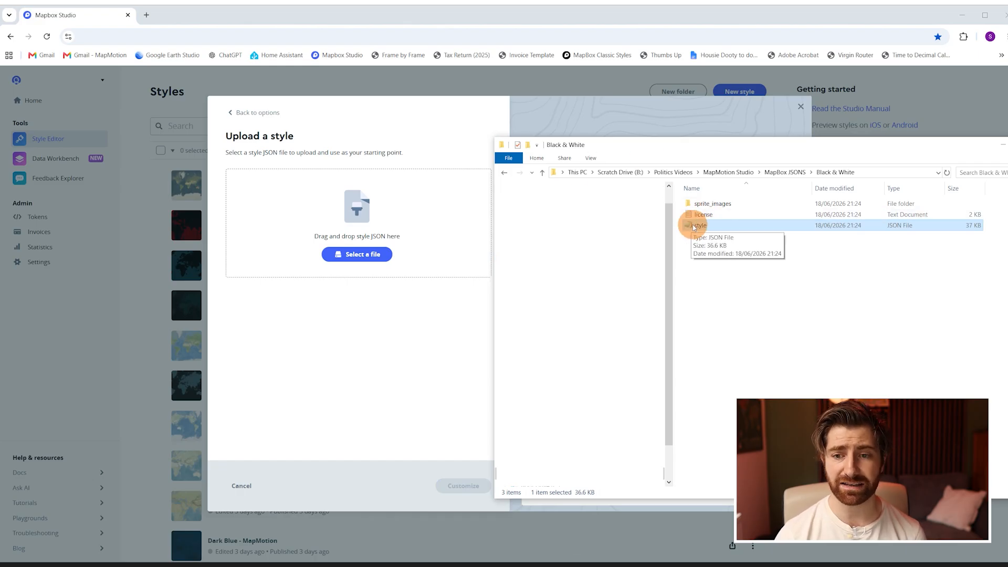
left_click_drag(416, 225, 378, 218)
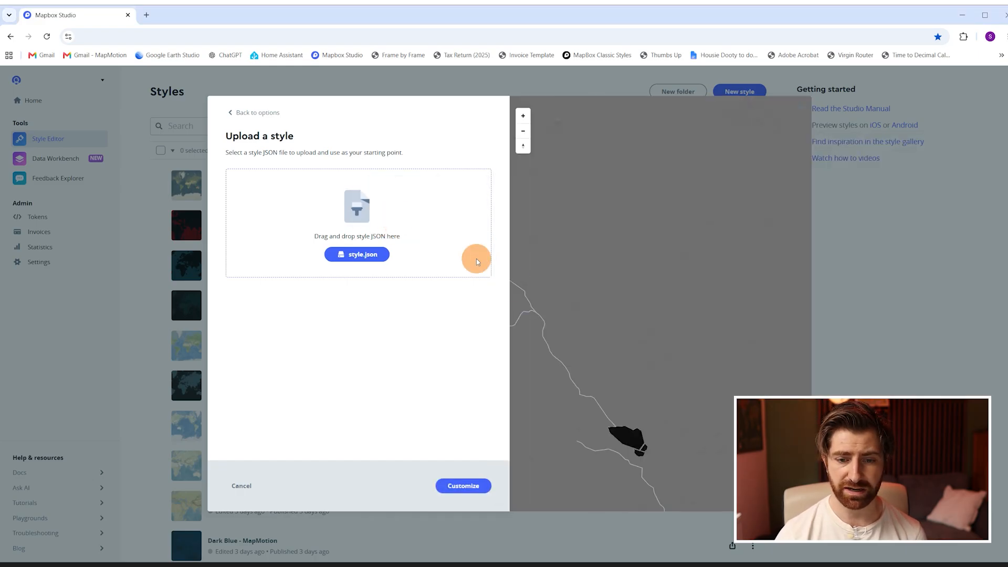
left_click(469, 486)
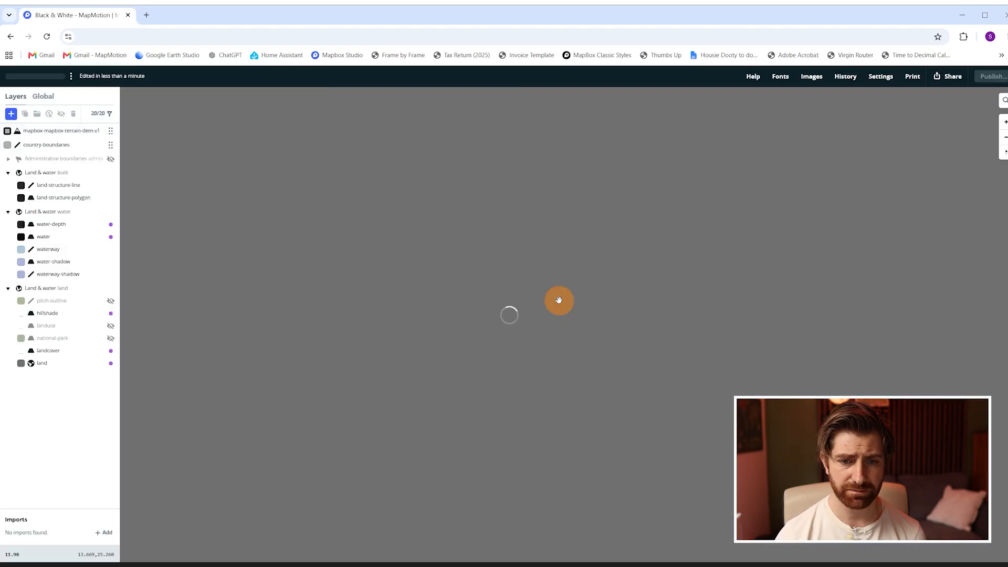